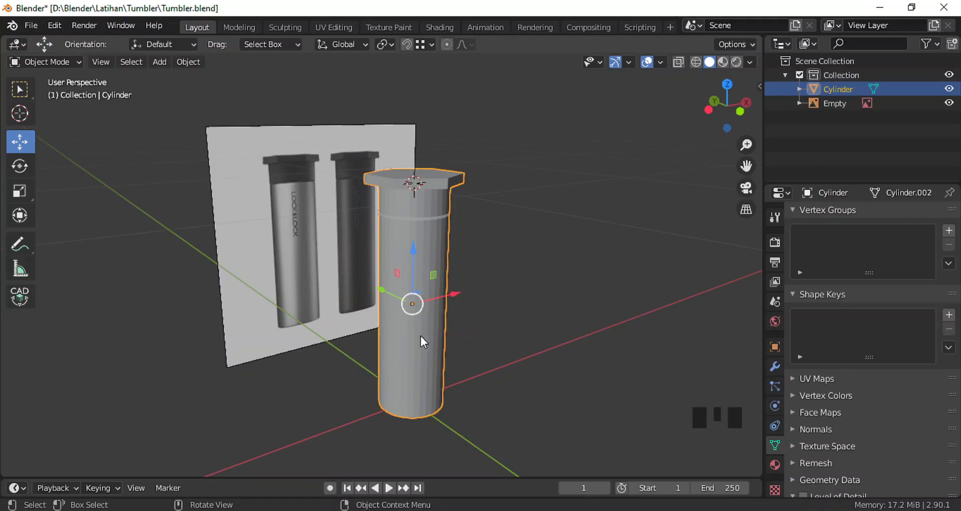
Step: Enter Edit Mode on the tumbler mesh and cycle through vertex, edge and face selection, finishing in vertex selection
key("Tab")
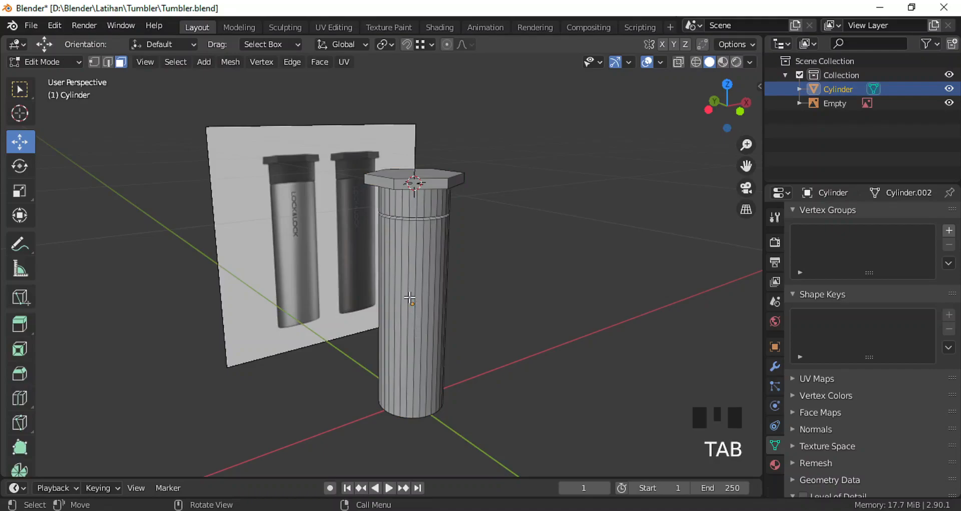
key("1")
key("2")
key("3")
key("1")
key("2")
key("3")
key("1")
key("2")
key("3")
key("1")
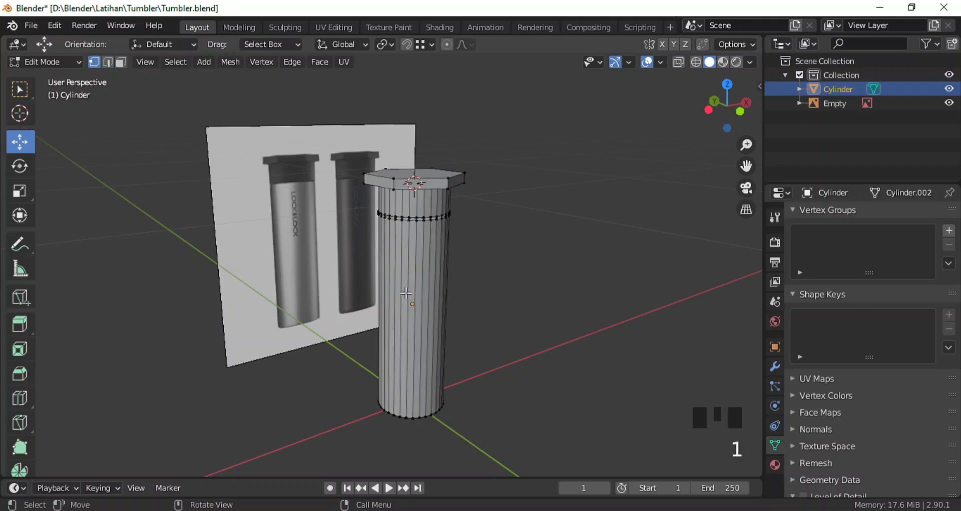
Step: Select individual corner vertices on the hexagonal lid, including the upper front corner
left_click(395, 188)
left_click(393, 189)
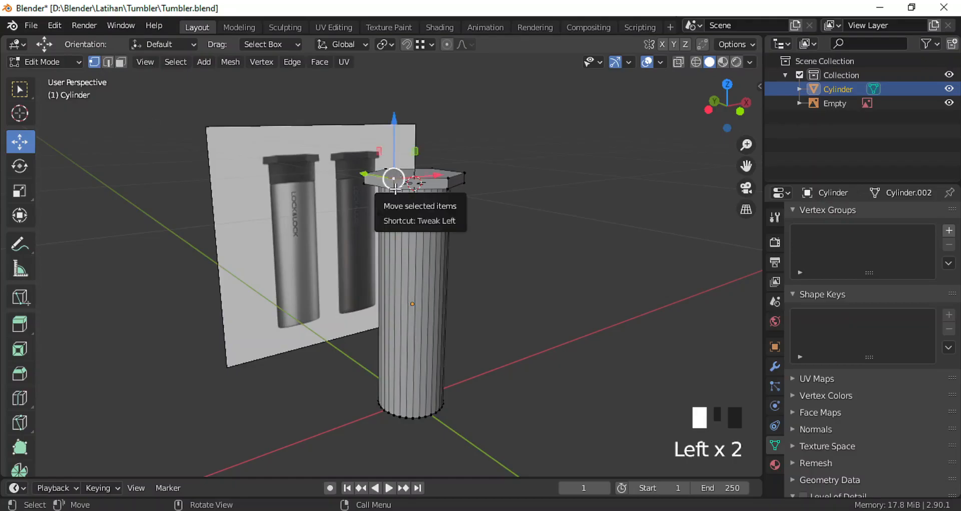
left_click(453, 180)
scroll(445, 187, "up", 4)
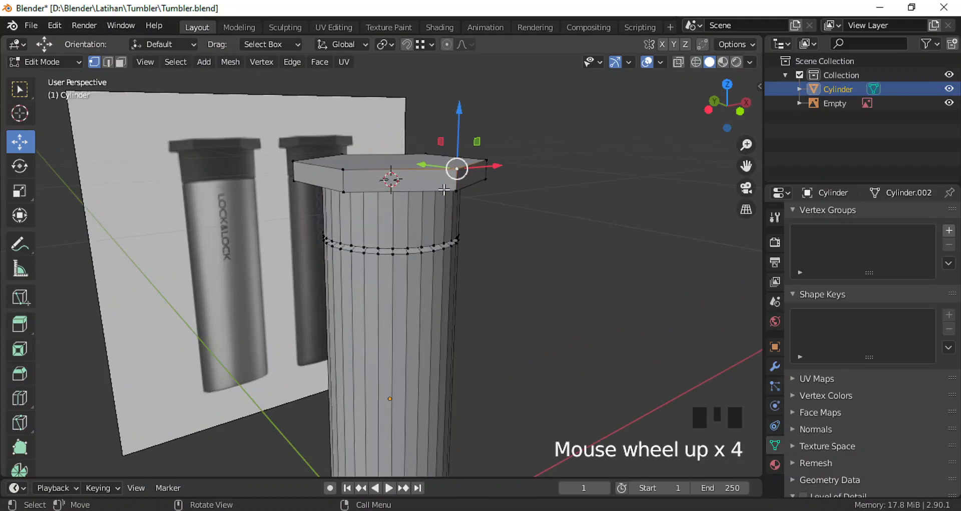
Step: Switch to edge selection and select the lid's upper front edge, then its lower front edge
key("2")
left_click(414, 172)
left_click(353, 177)
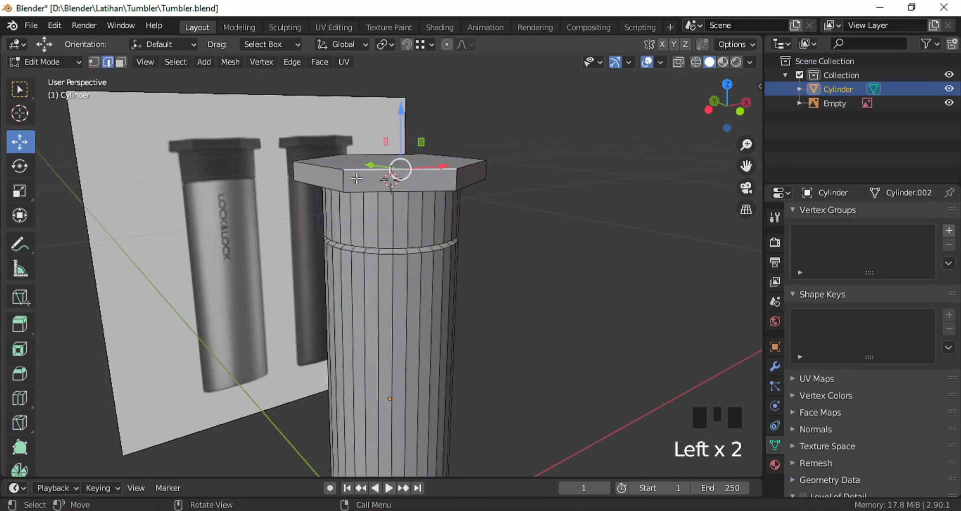
left_click(390, 191)
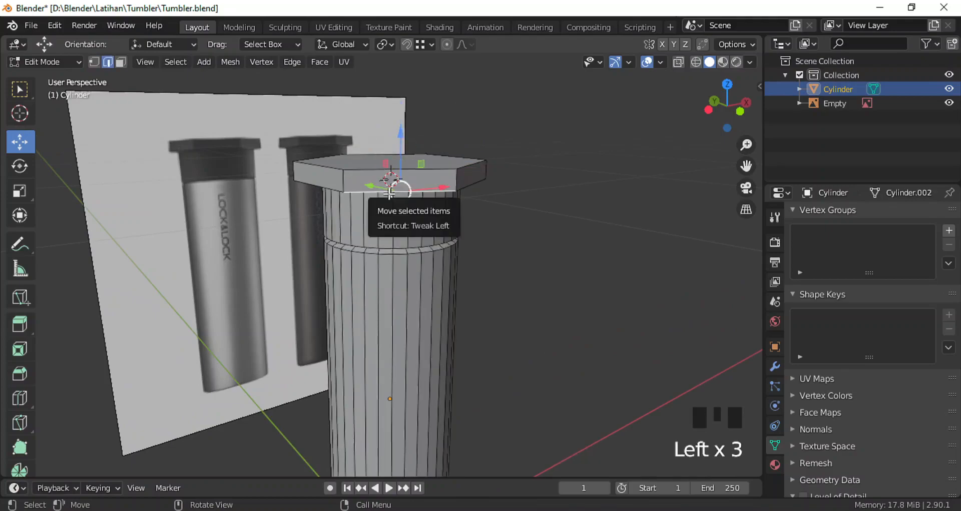
Step: Try face selection on the lid's front and top faces, compare the selection modes, and deselect everything in face mode
key("3")
left_click(388, 180)
left_click(387, 161)
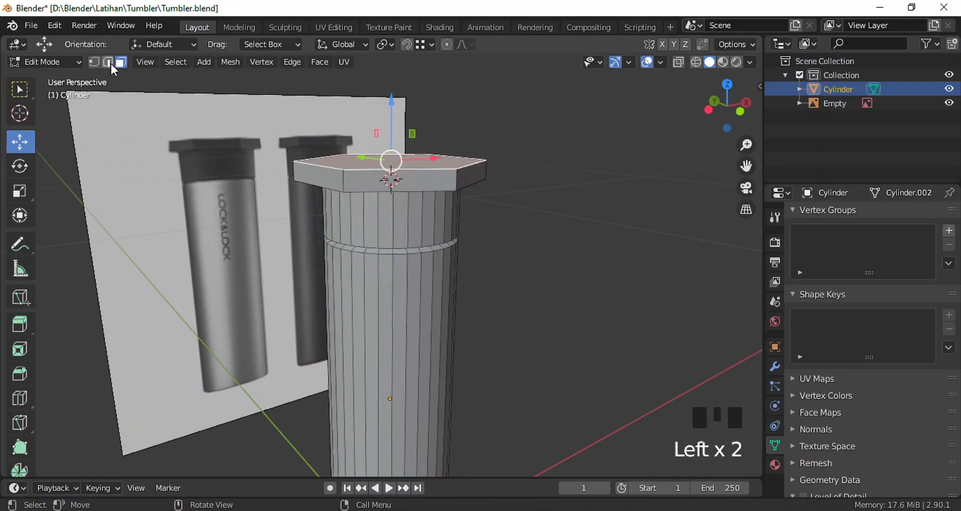
left_click(110, 63)
left_click(95, 63)
left_click(122, 62)
key("alt+a")
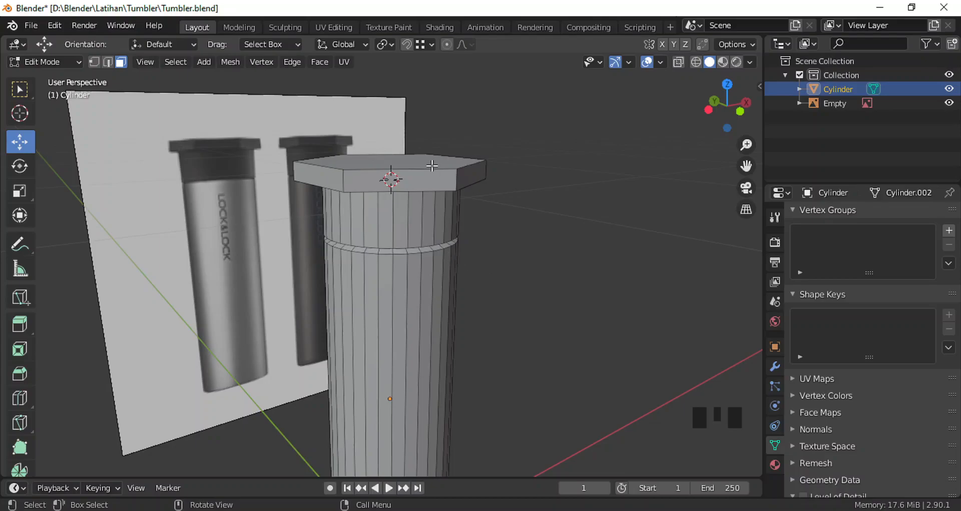
Step: Select the whole hexagonal lid through its linked geometry
middle_click_drag(430, 166, 435, 205)
scroll(407, 142, "down", 2)
scroll(407, 146, "up", 3)
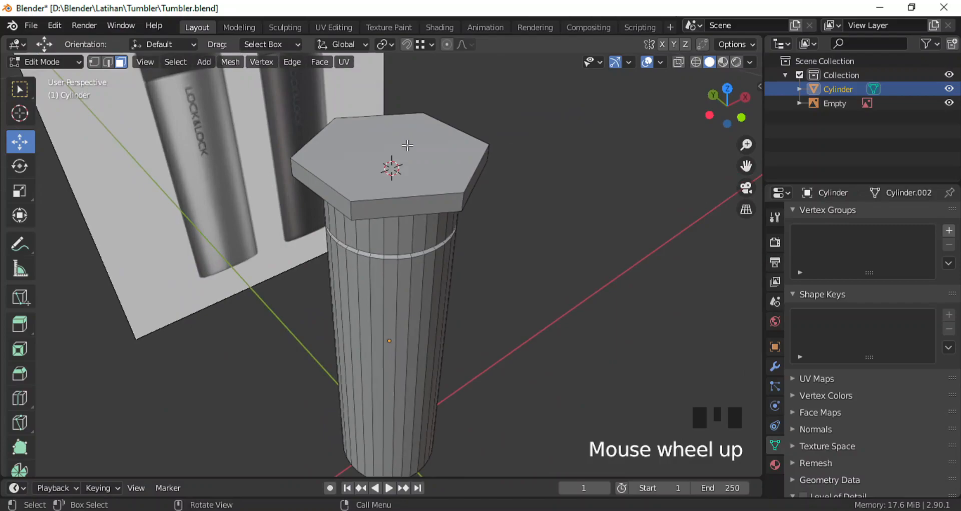
scroll(408, 146, "up", 1)
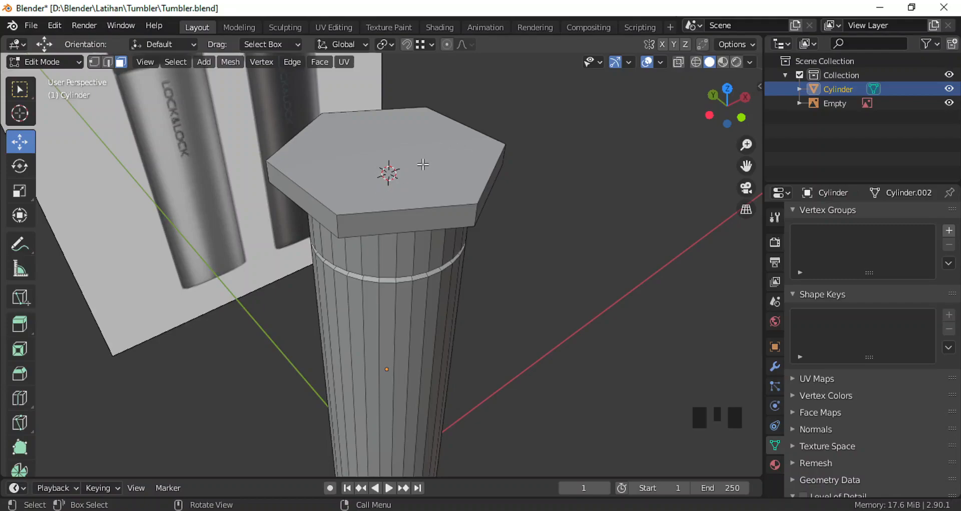
key("l")
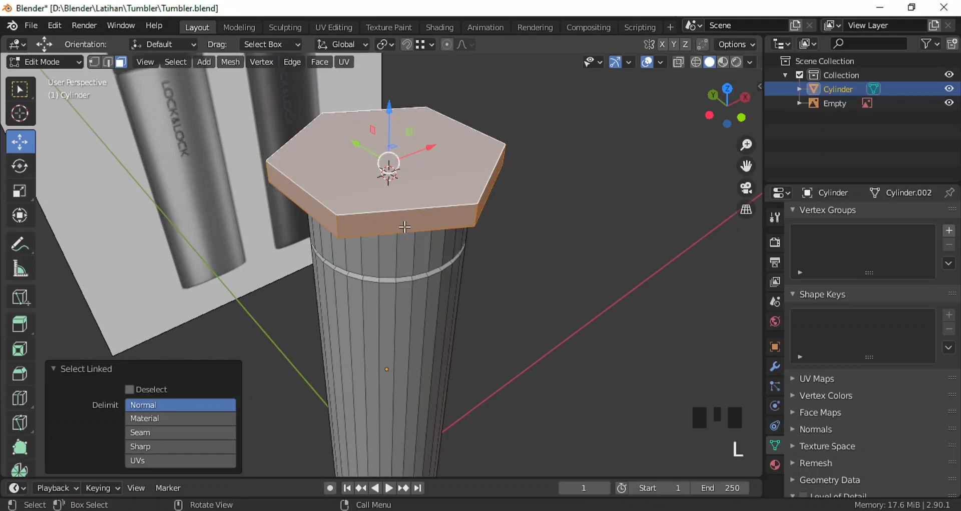
Step: Rotate the selected lid 15° about the global Z axis
middle_click_drag(416, 175, 410, 111)
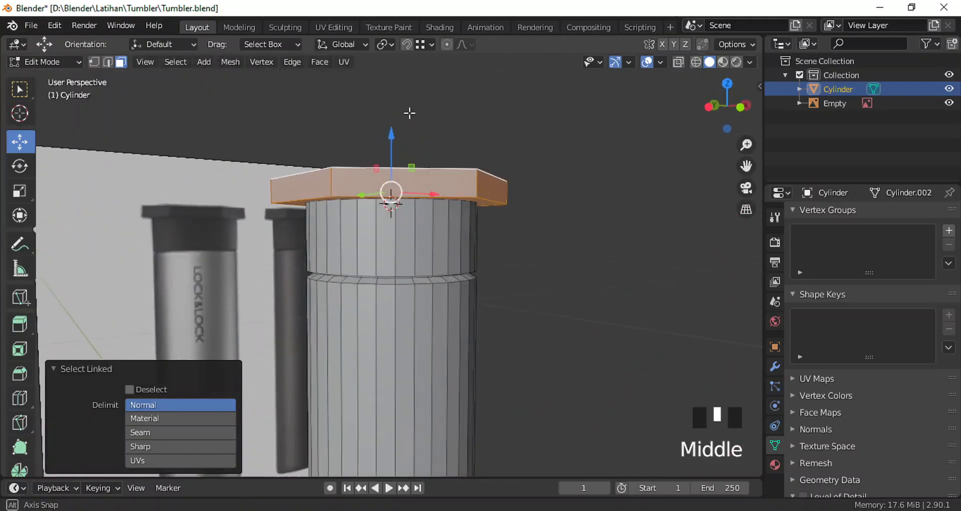
scroll(400, 164, "up", 3)
middle_click_drag(393, 176, 414, 155)
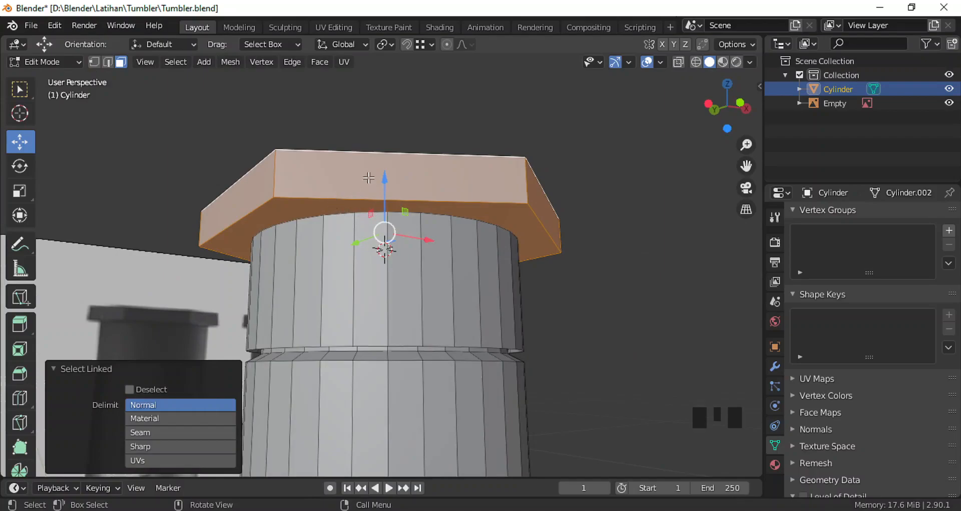
middle_click_drag(405, 176, 508, 313)
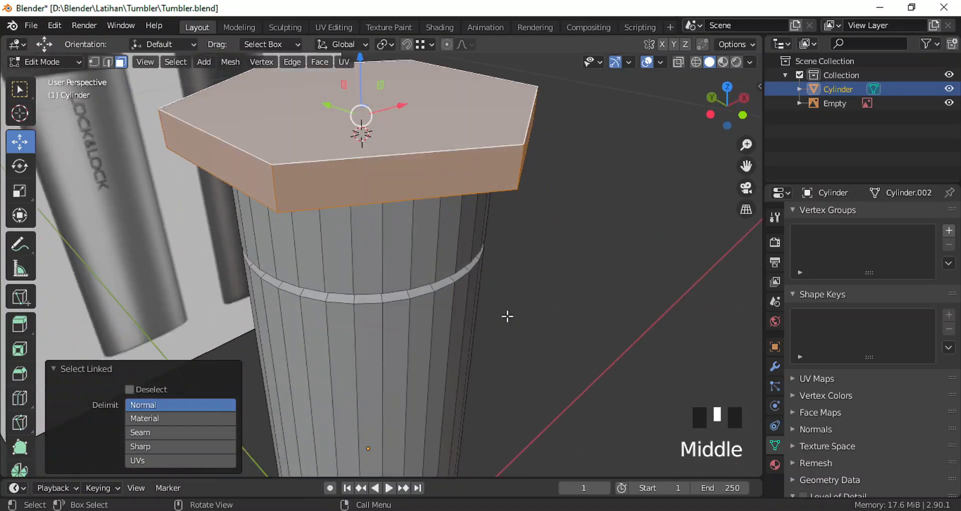
scroll(485, 275, "down", 5)
scroll(495, 219, "up", 1)
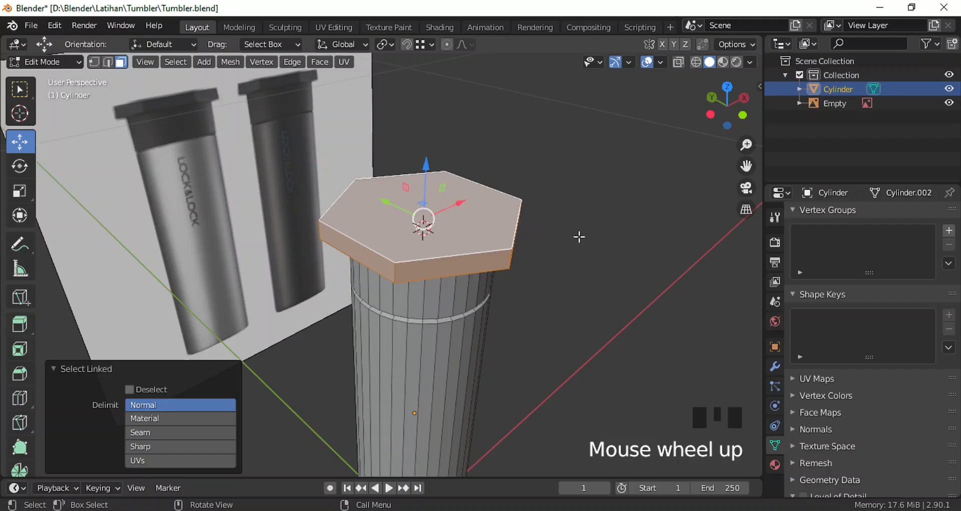
key("r")
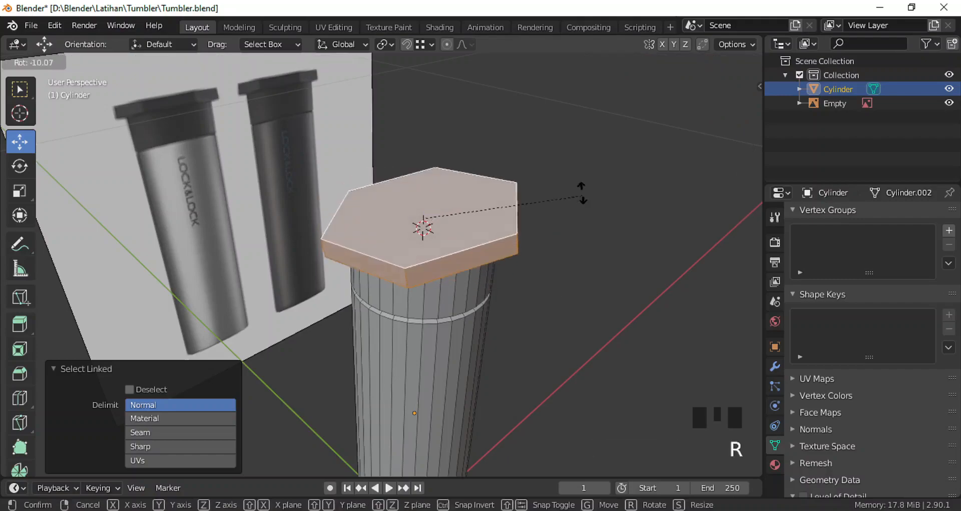
key("z")
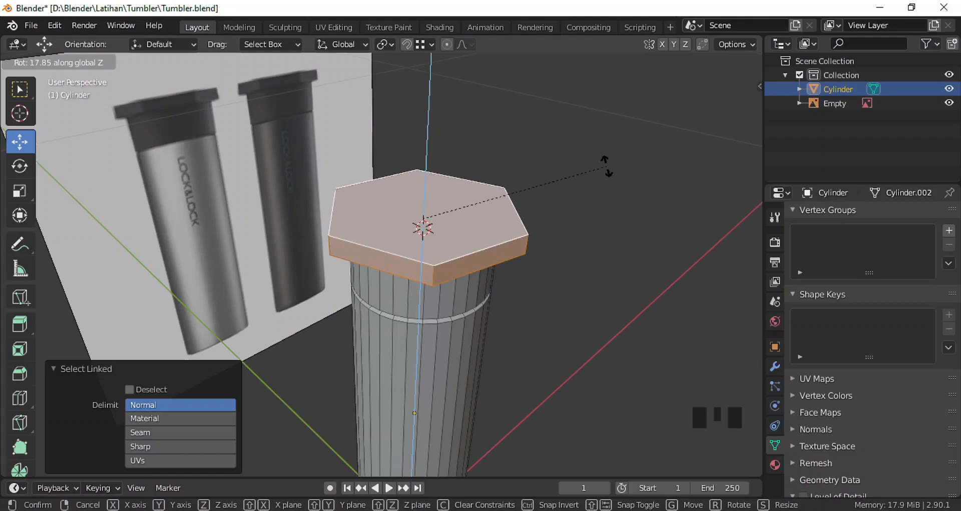
type("15")
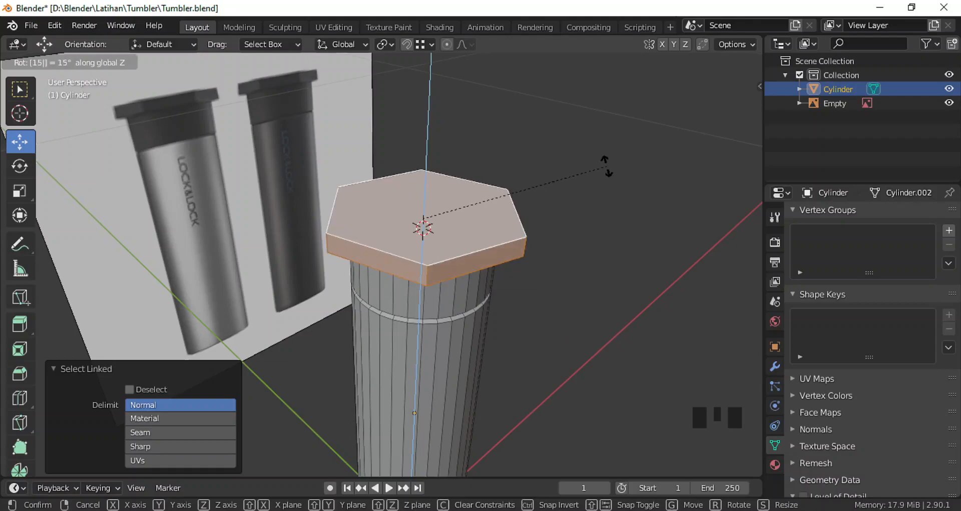
key("Return")
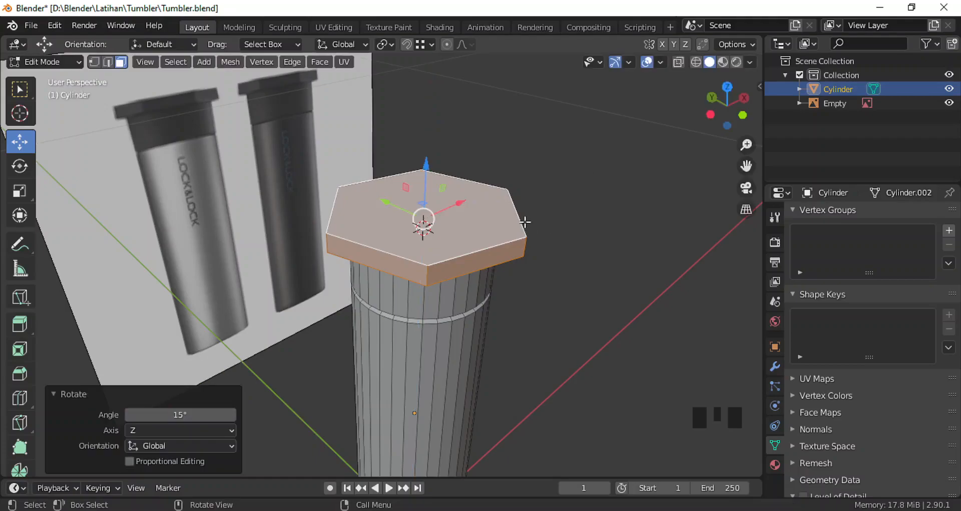
Step: Compare the lid with the reference from the front, and rotate it another 15° about the global Z axis
middle_click_drag(491, 197, 422, 198)
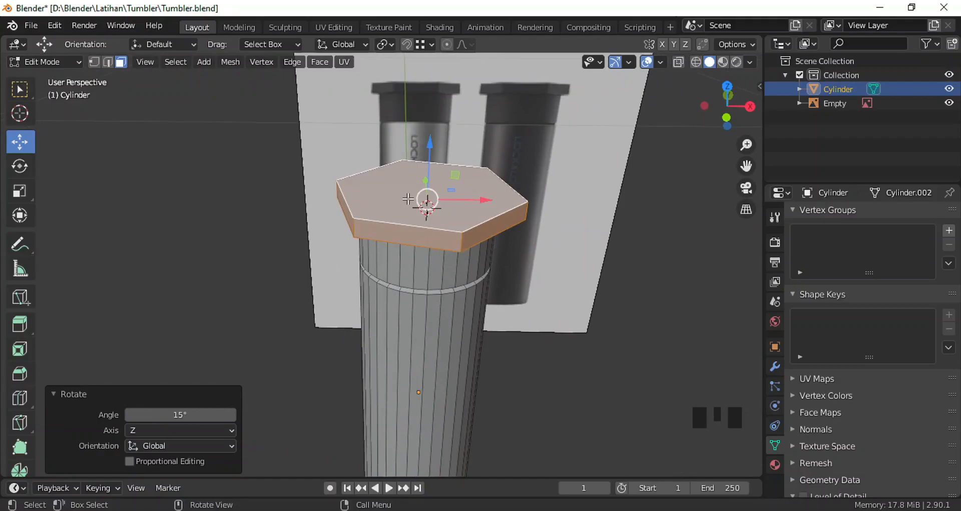
key("grave")
left_click(362, 155)
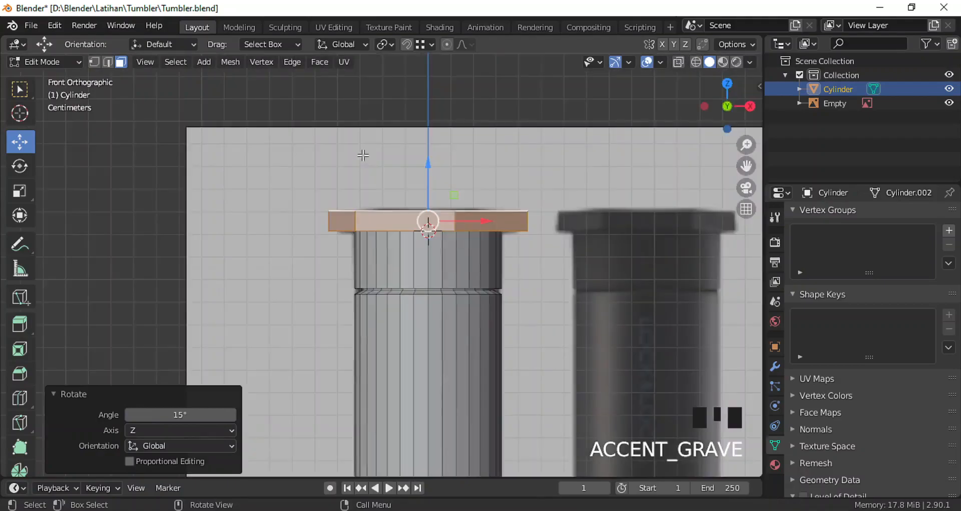
middle_click_drag(422, 210, 429, 332)
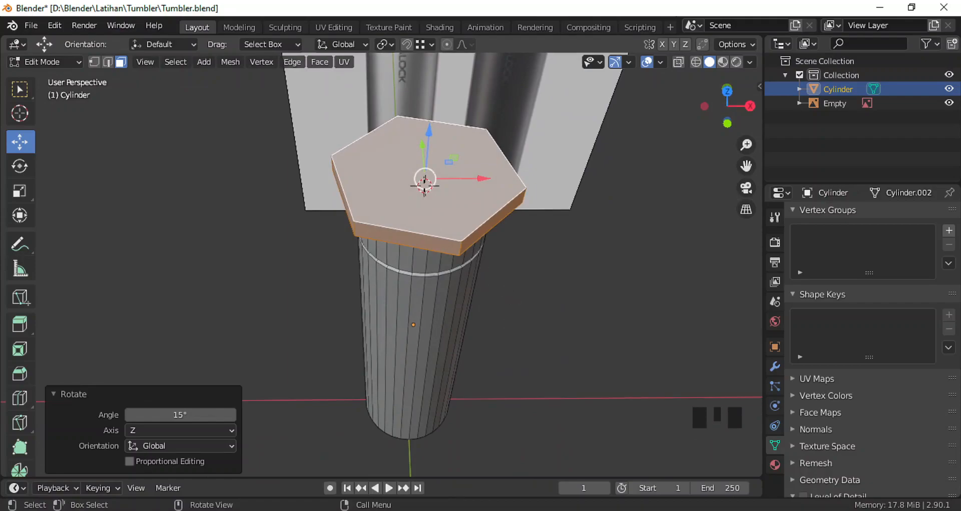
key("r")
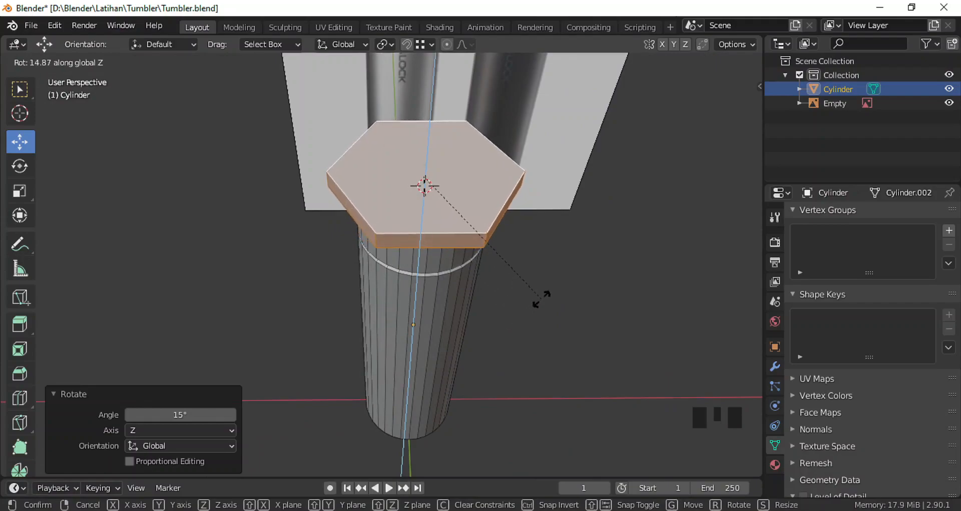
type("15")
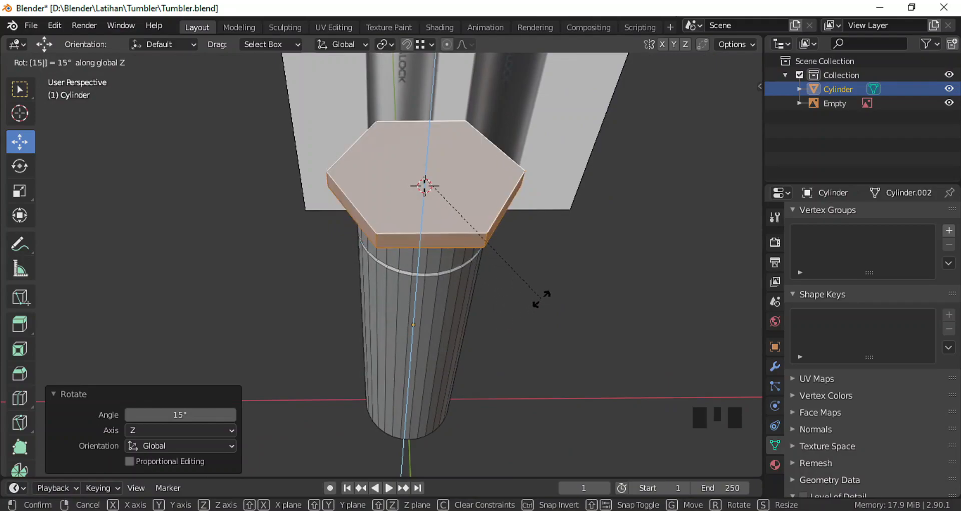
key("Return")
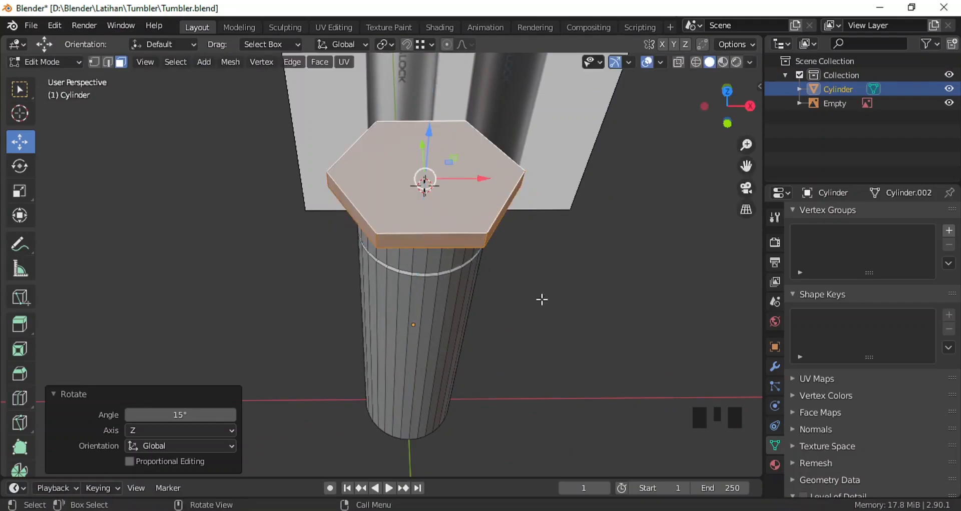
Step: Examine the rotated lid against the reference image from the front and in perspective, comparing its corners and width
key("grave")
left_click(436, 228)
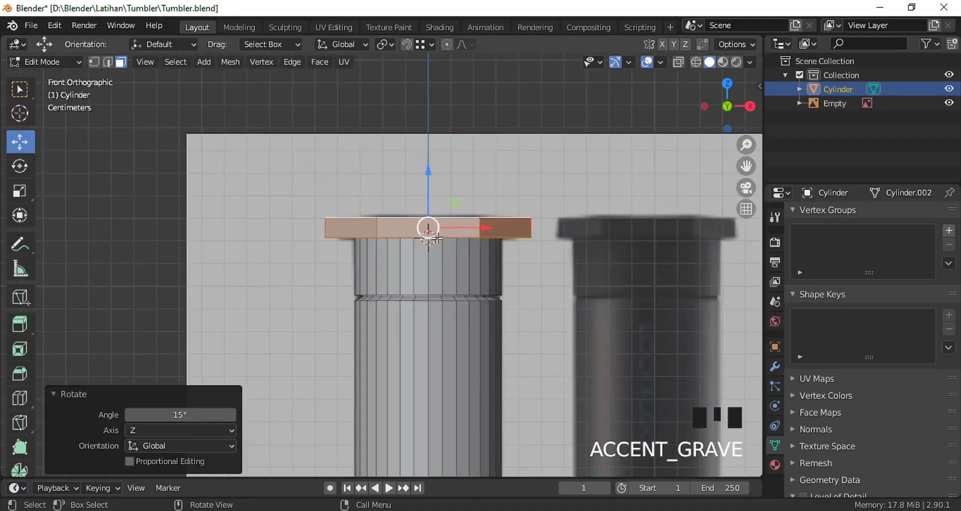
mouse_move(437, 236)
middle_mouse_down()
mouse_move(436, 274)
mouse_move(407, 156)
mouse_move(413, 211)
mouse_move(419, 173)
mouse_move(436, 239)
middle_mouse_up()
scroll(436, 274, "down", 2)
scroll(436, 275, "up", 4)
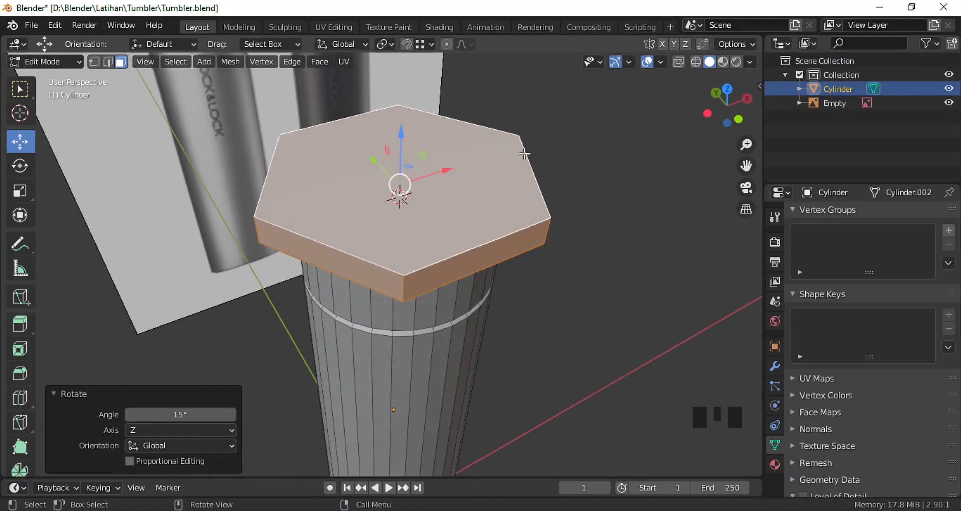
scroll(416, 253, "down", 6)
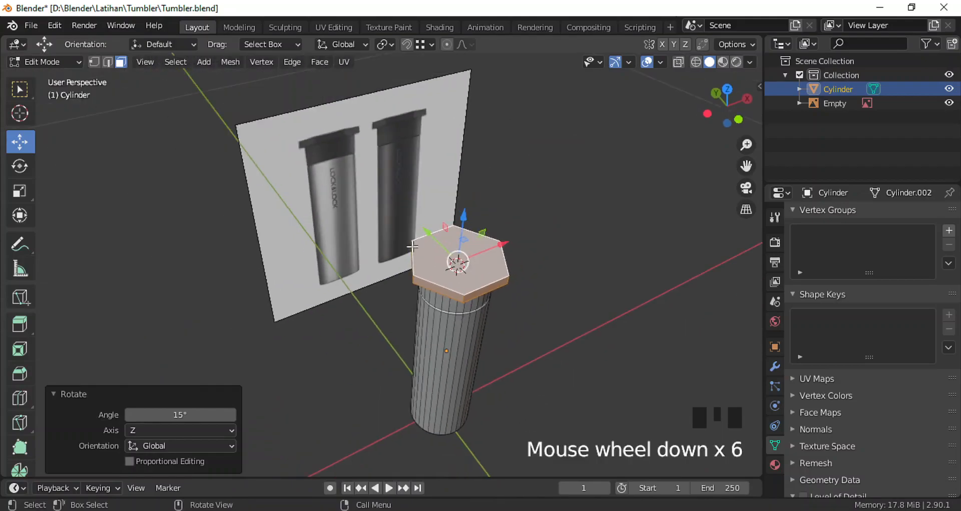
scroll(364, 199, "up", 7)
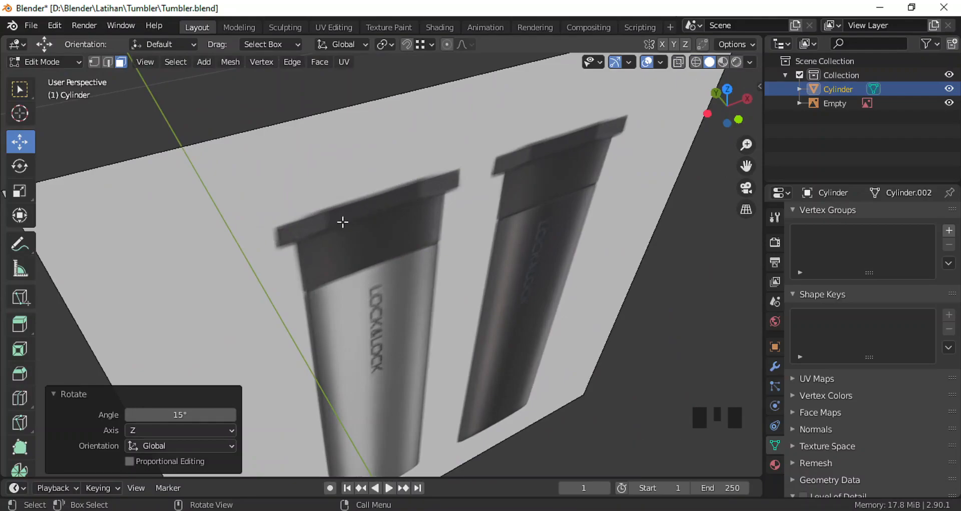
scroll(343, 190, "down", 4)
scroll(343, 190, "down", 4)
middle_click_drag(490, 329, 484, 318)
scroll(484, 318, "up", 3)
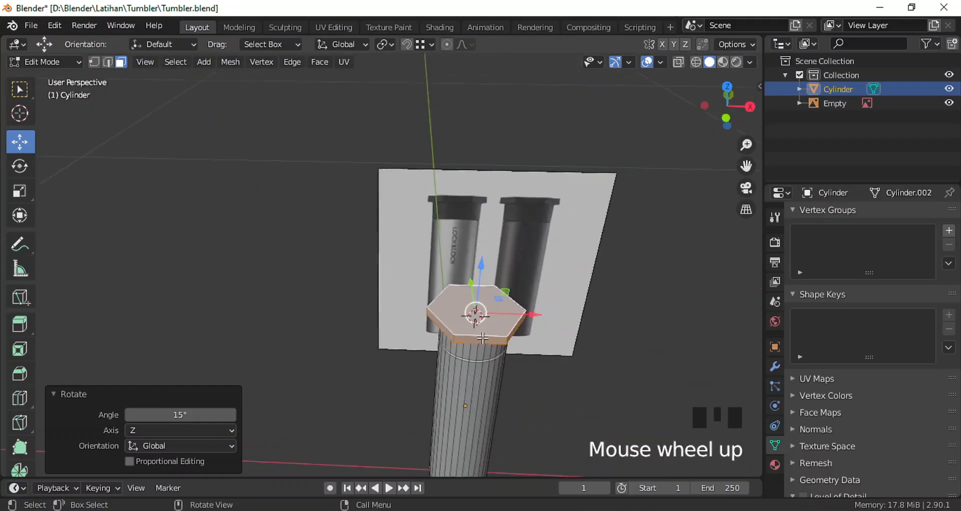
Step: Display the lid in wireframe from the front orthographic view, close up over the reference image
key("grave")
left_click(421, 280)
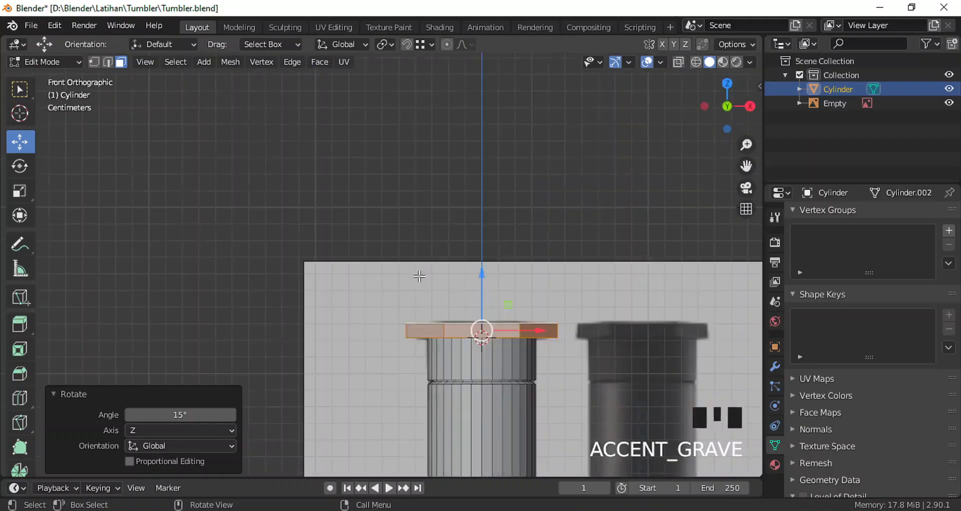
left_click(696, 60)
scroll(509, 344, "up", 4)
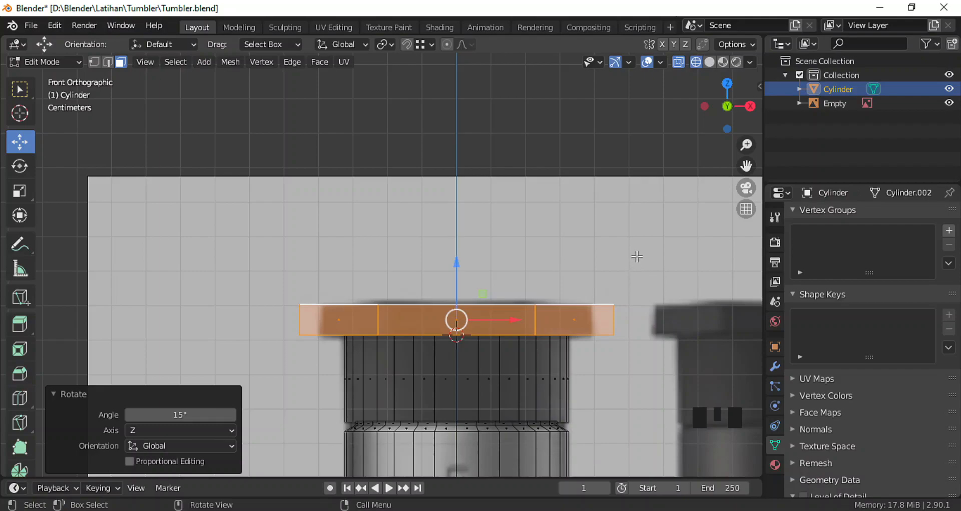
Step: Scale the lid to about 0.871 in X and Y, locking Z, to fit the reference lid's width
key("s")
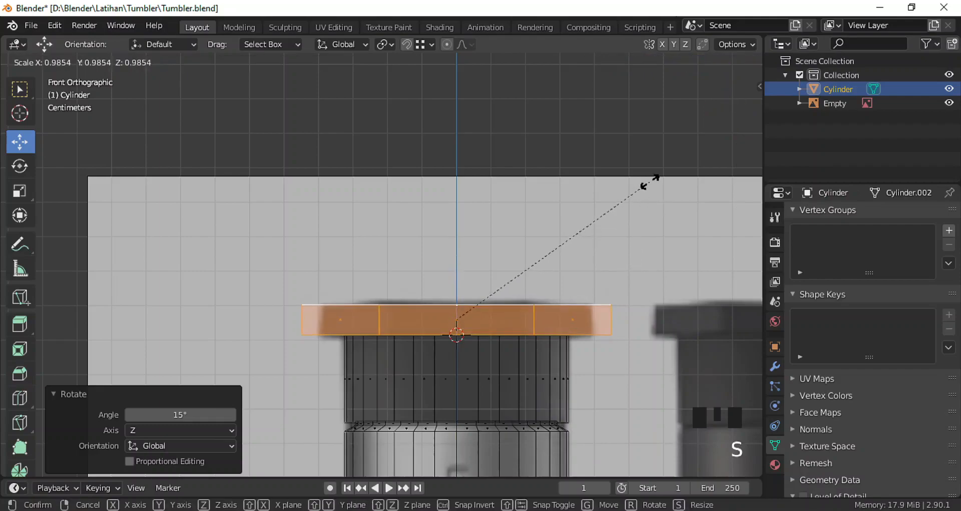
key("shift+z")
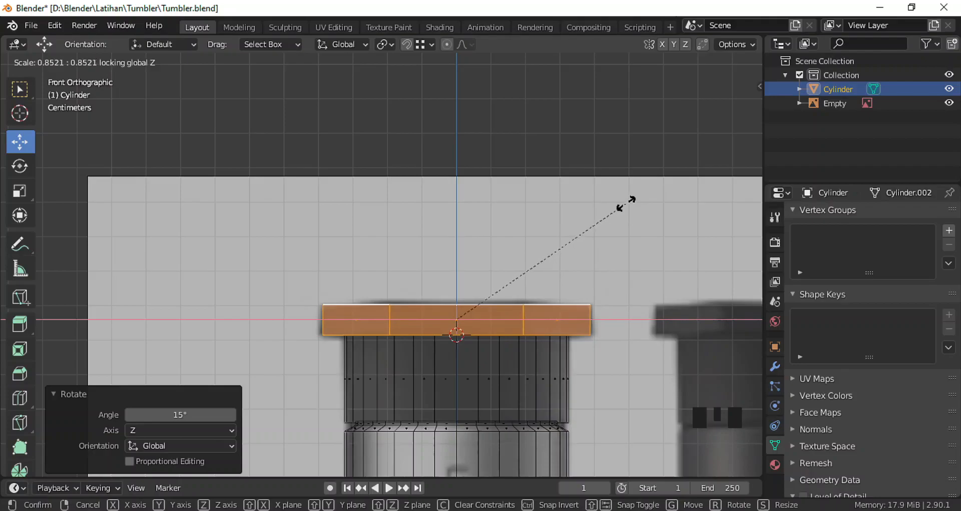
left_click(628, 200)
middle_click_drag(562, 279, 443, 348)
scroll(440, 349, "down", 2)
scroll(439, 349, "up", 3)
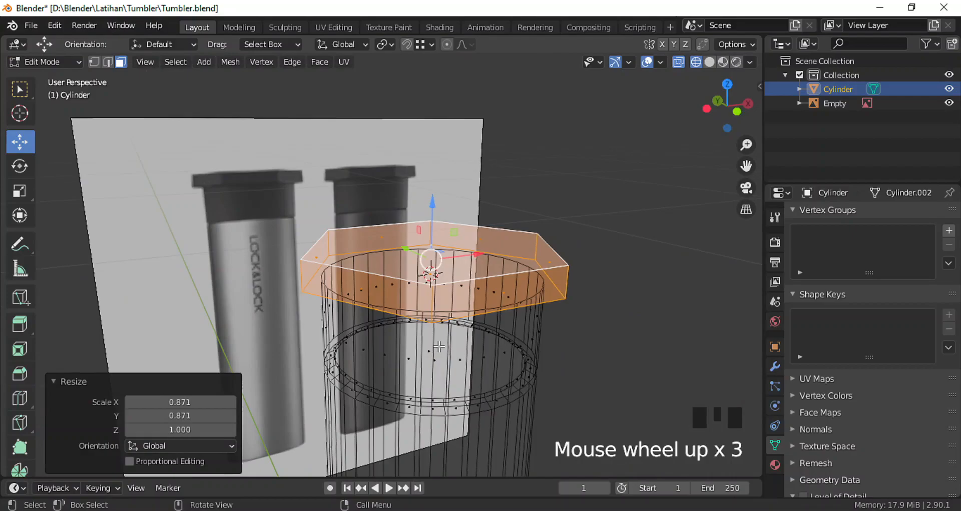
Step: Return the viewport to solid shading and deselect the lid
left_click(711, 62)
mouse_move(461, 307)
middle_mouse_down()
mouse_move(436, 236)
mouse_move(381, 247)
mouse_move(369, 267)
mouse_move(500, 350)
mouse_move(533, 417)
mouse_move(462, 314)
middle_mouse_up()
scroll(467, 327, "down", 5)
key("alt+a")
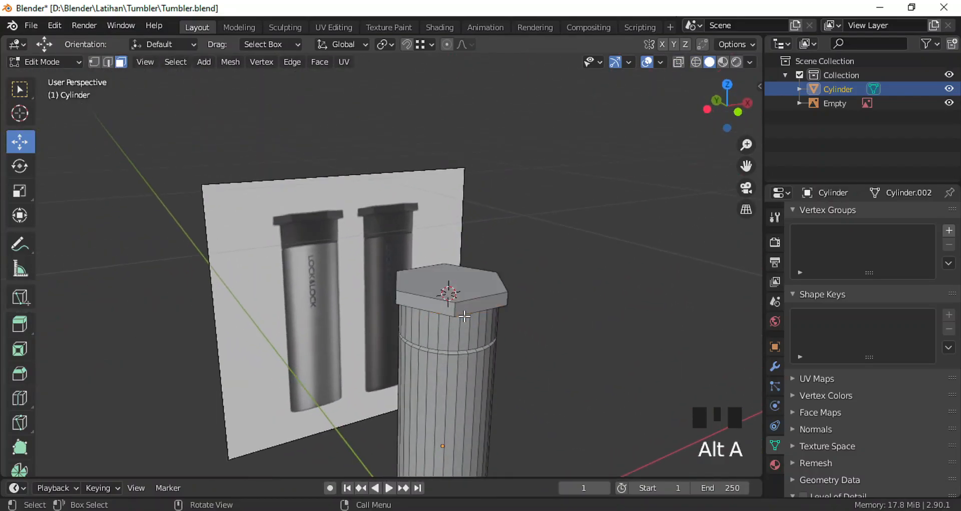
Step: Examine the resized lid and the neck below it from the side and from above, against the reference image
scroll(503, 341, "up", 3)
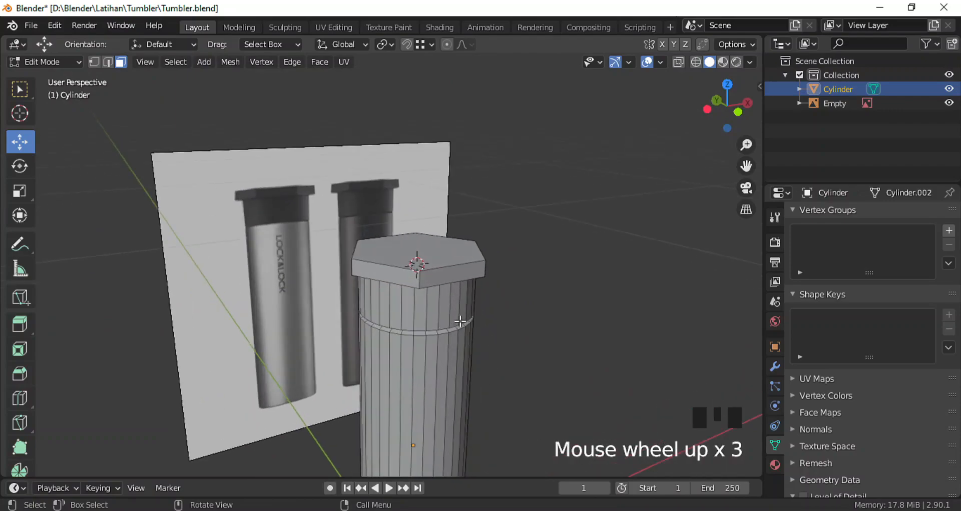
middle_click_drag(459, 321, 419, 302, "shift")
scroll(415, 245, "down", 1)
middle_click_drag(450, 342, 416, 304)
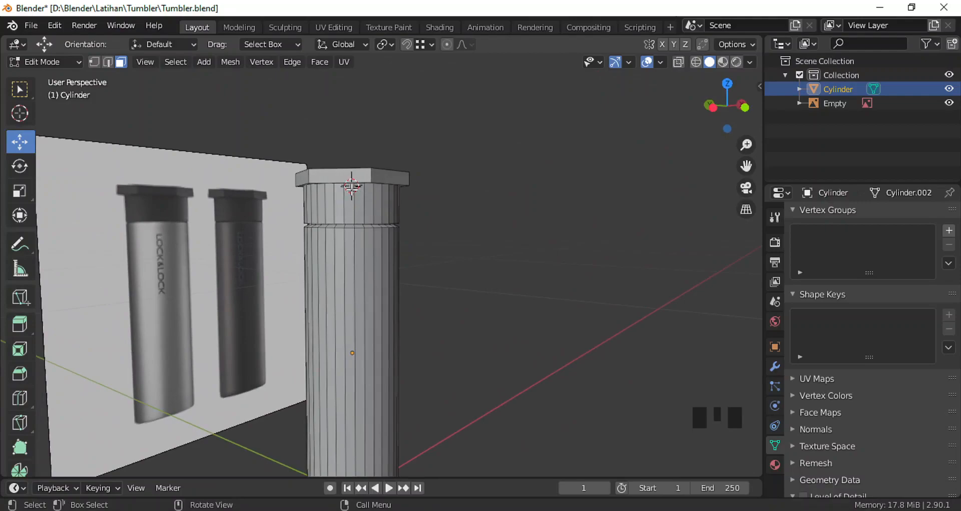
scroll(346, 171, "up", 5)
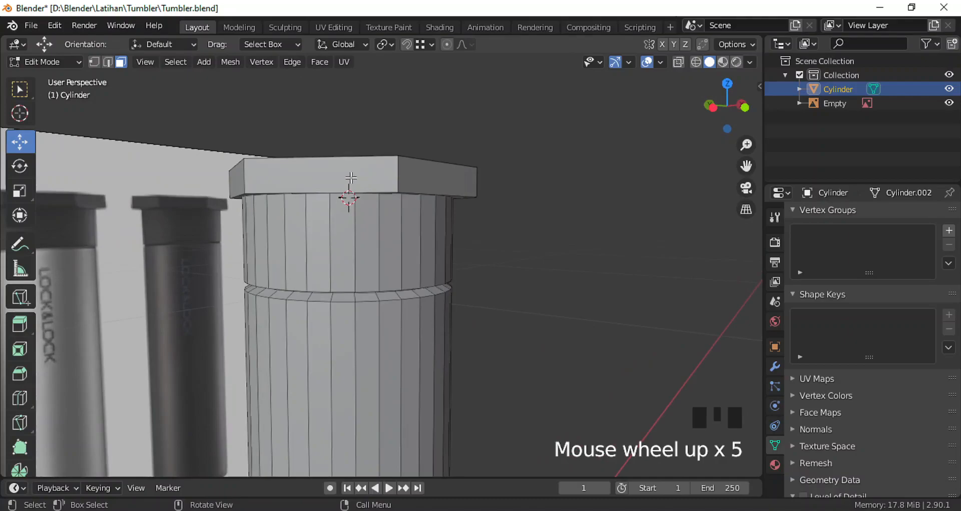
middle_click_drag(345, 172, 344, 165)
scroll(343, 172, "up", 2)
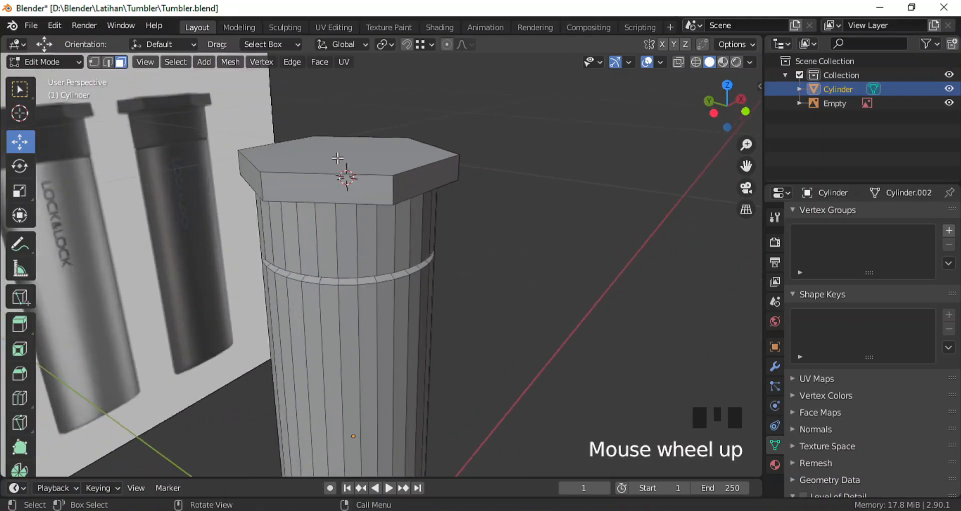
Step: Select the linked geometry of the hexagonal lid and the neck section below it, and hide both
key("l")
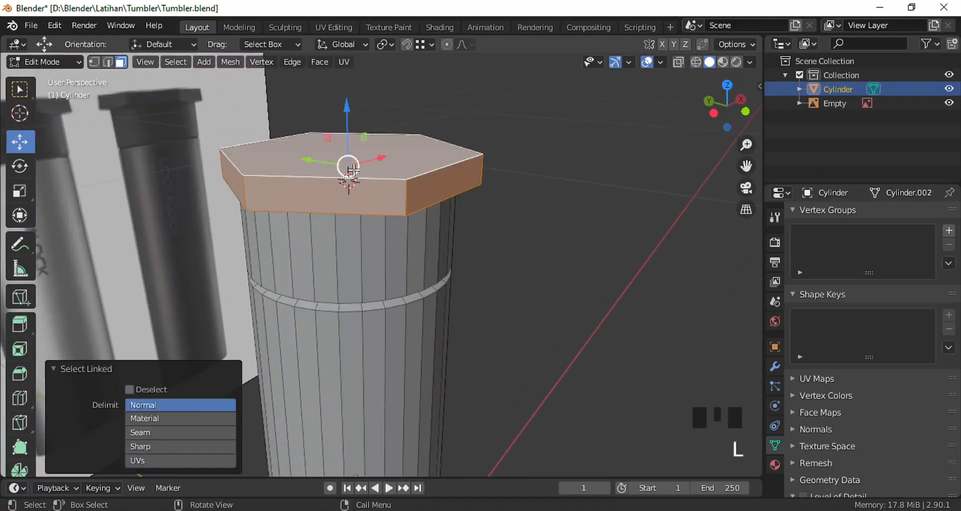
middle_click_drag(347, 166, 370, 168)
scroll(356, 151, "down", 1)
scroll(350, 189, "up", 3)
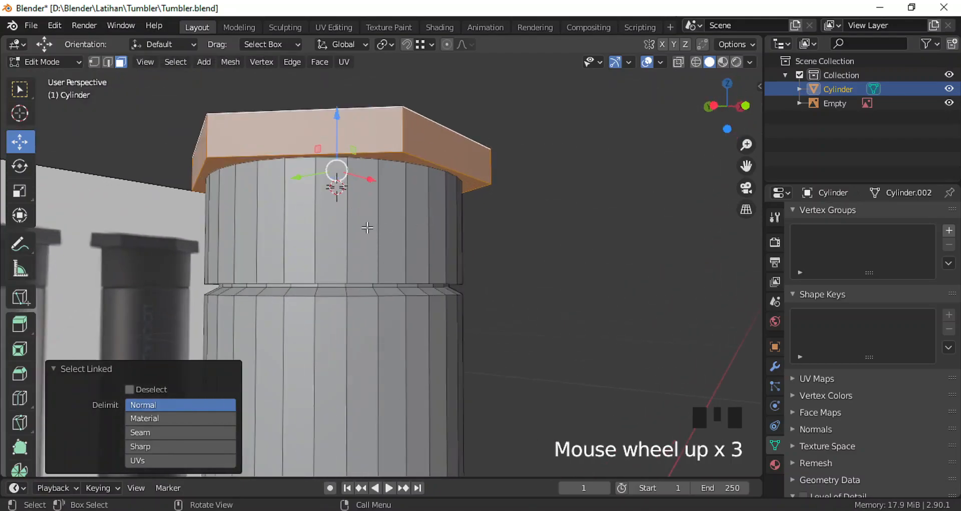
key("l")
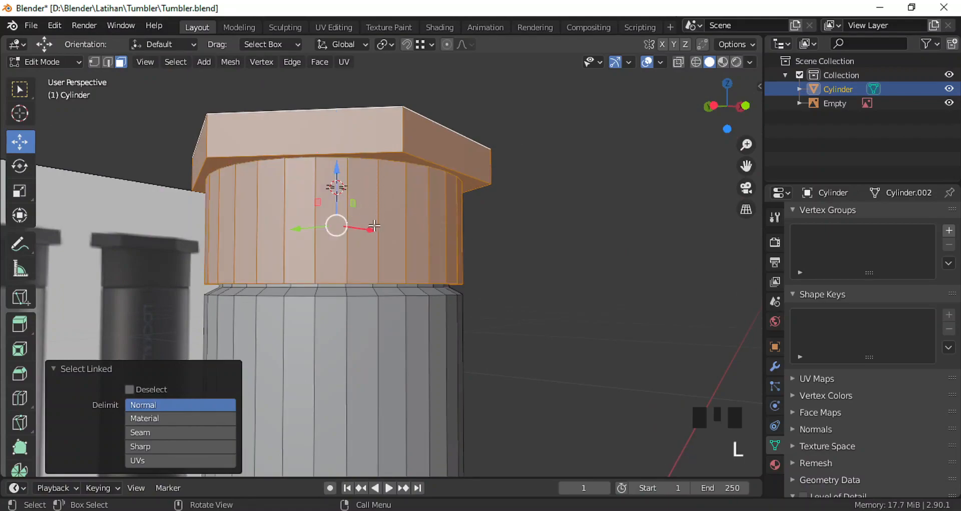
middle_click_drag(385, 263, 385, 259)
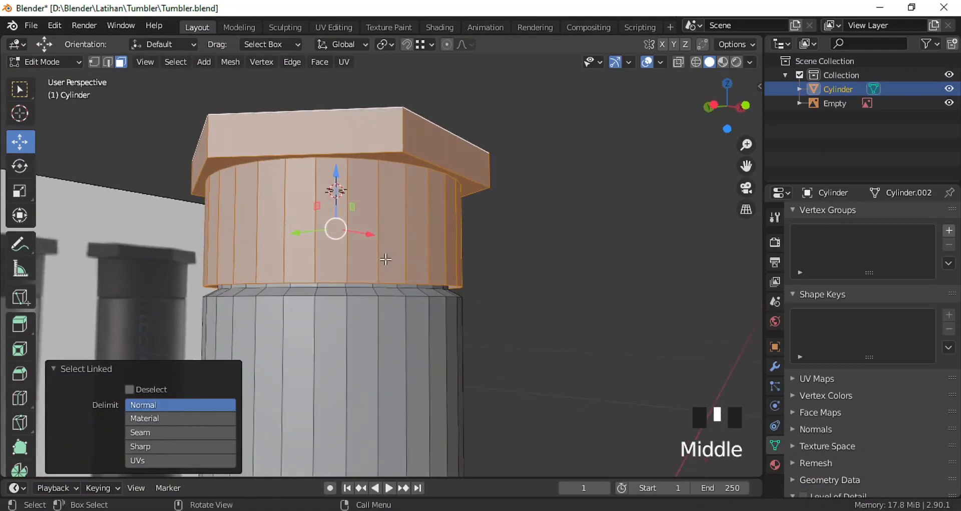
key("h")
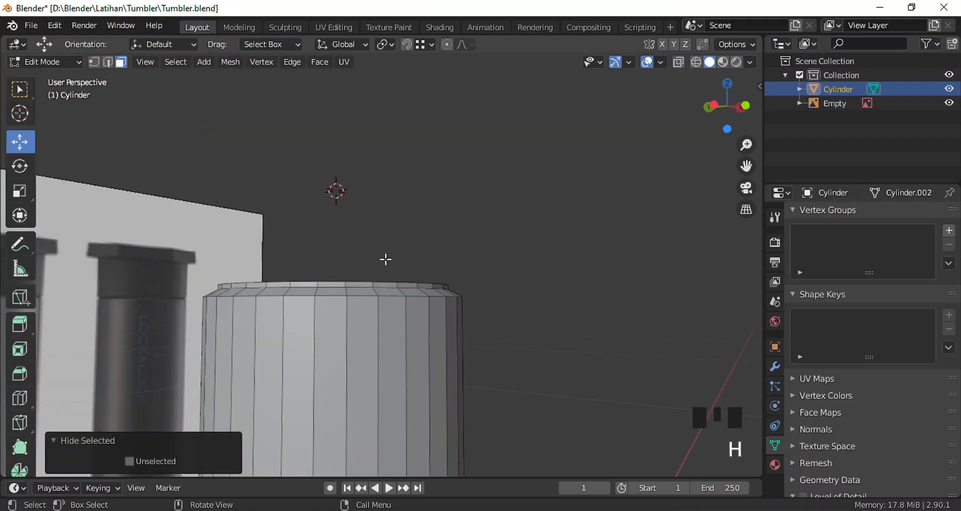
Step: Raise the top face of the tumbler body by about 0.0056 m along Z, and delete that face to open the body
middle_click_drag(386, 295, 352, 293)
scroll(395, 301, "down", 2)
left_click(350, 285)
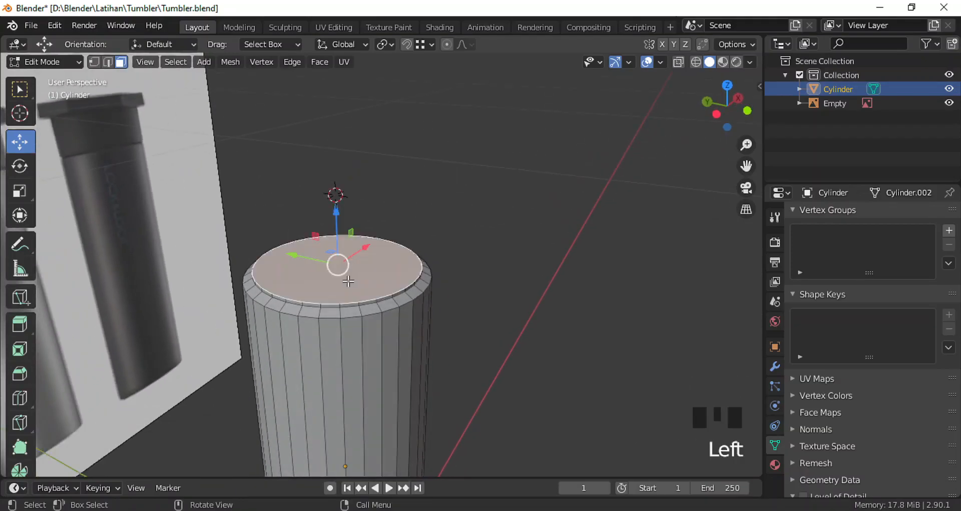
scroll(345, 280, "up", 2)
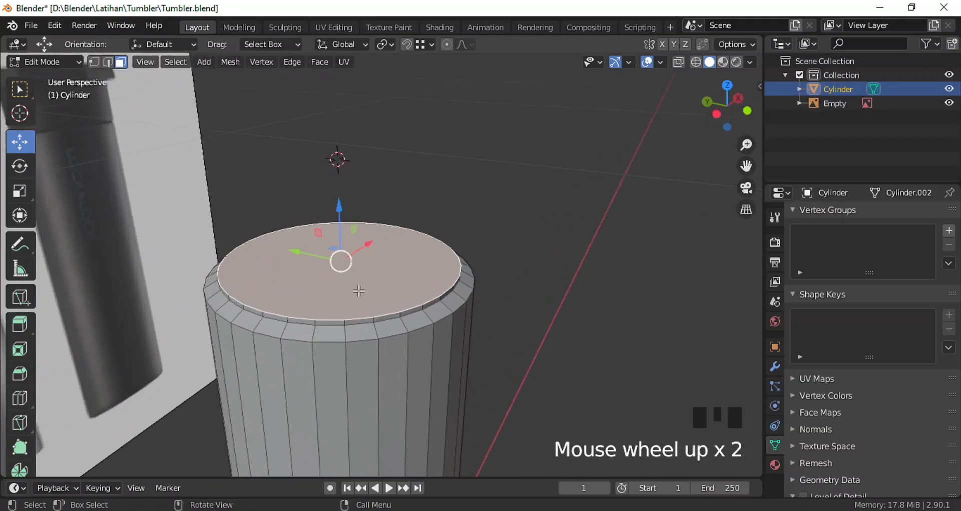
left_click_drag(339, 205, 339, 178)
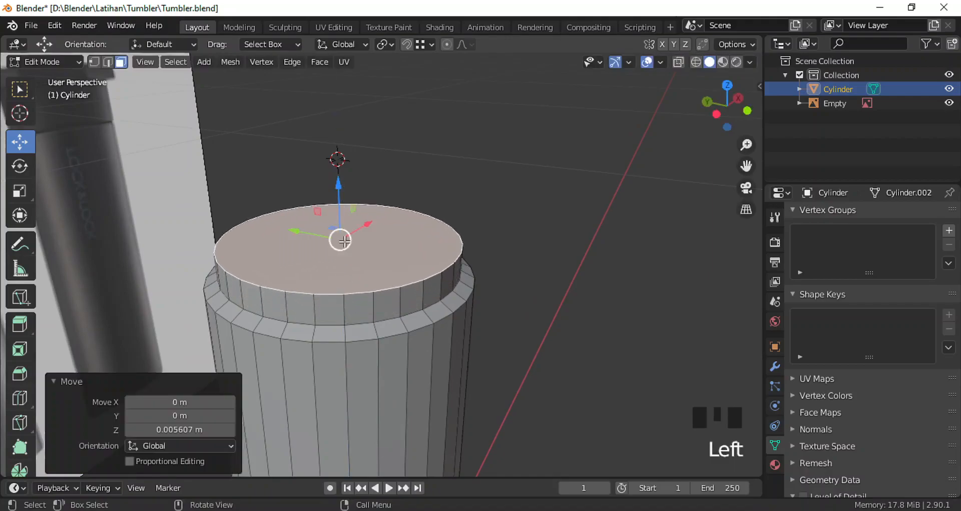
key("x")
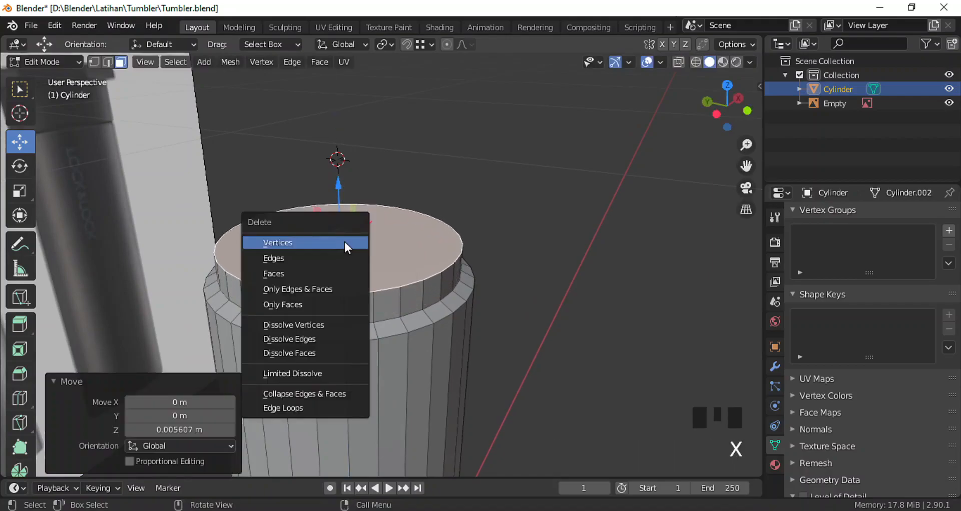
left_click(339, 275)
Step: Inset the bottom face of the tumbler body by about 0.0062 m
middle_click_drag(354, 315, 352, 397)
scroll(351, 305, "down", 6)
scroll(339, 261, "down", 4)
scroll(349, 361, "up", 6)
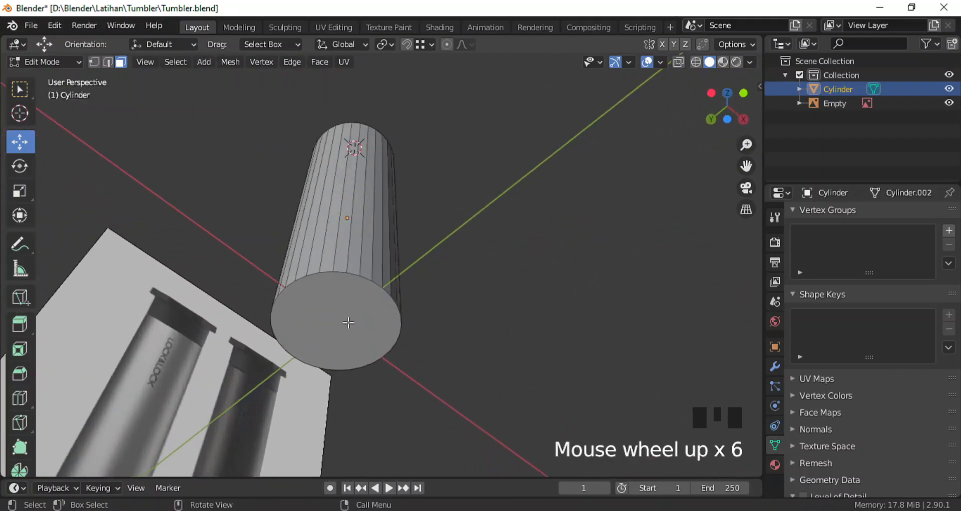
left_click(348, 314)
scroll(373, 325, "up", 2)
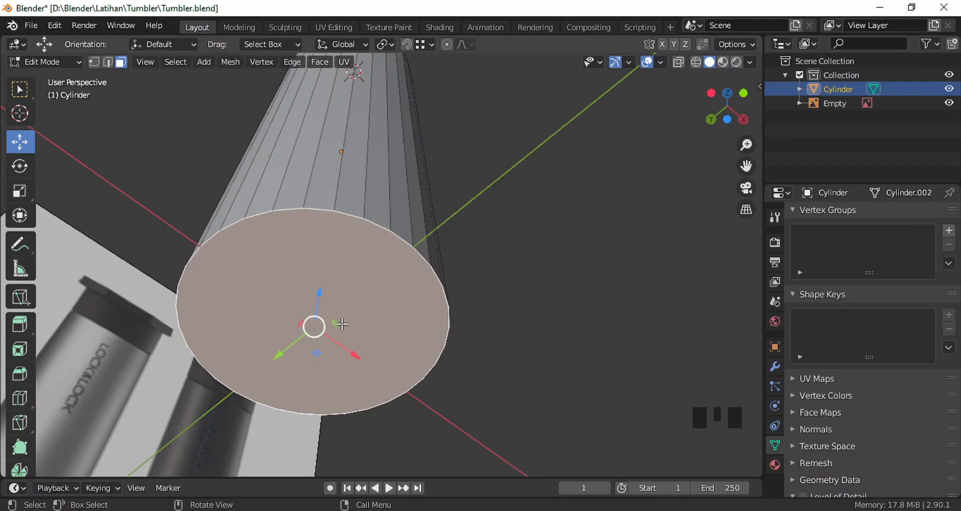
scroll(333, 325, "down", 2)
scroll(331, 299, "up", 1)
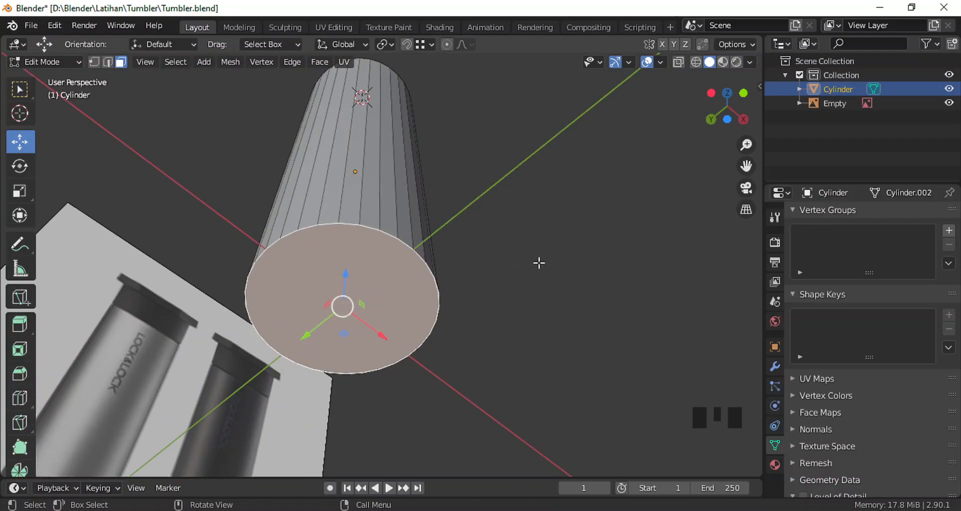
key("i")
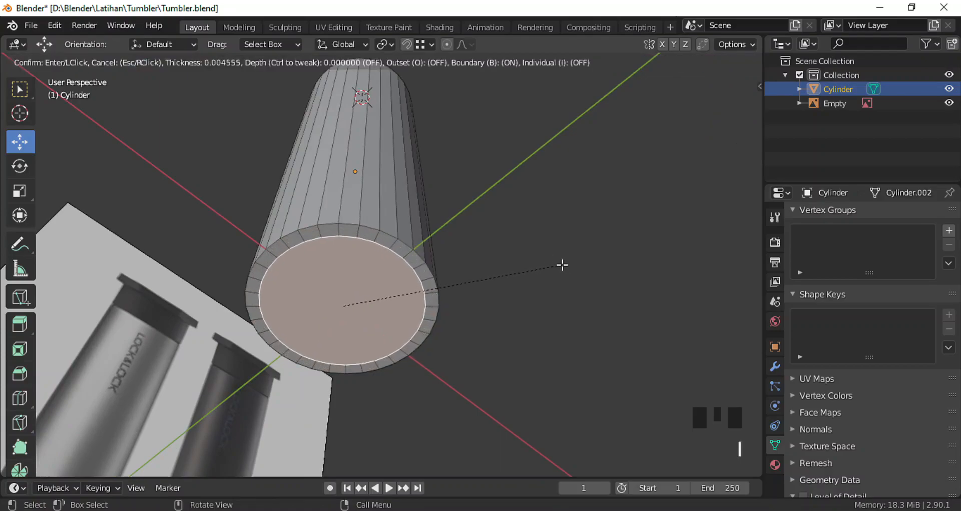
left_click(557, 265)
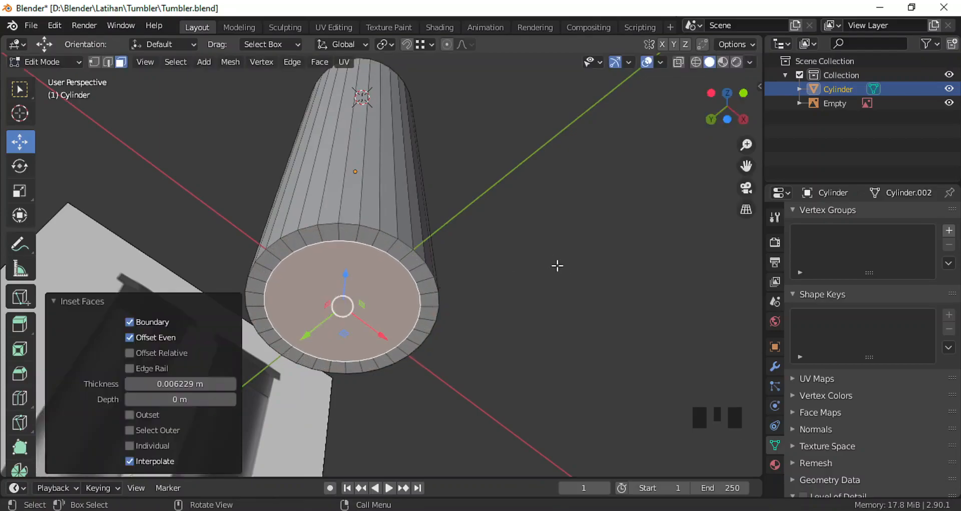
Step: Extrude the inset bottom face about 0.0065 m into the body and scale it uniformly to about 0.823
scroll(427, 303, "down", 1)
scroll(356, 333, "up", 2)
scroll(355, 333, "up", 2)
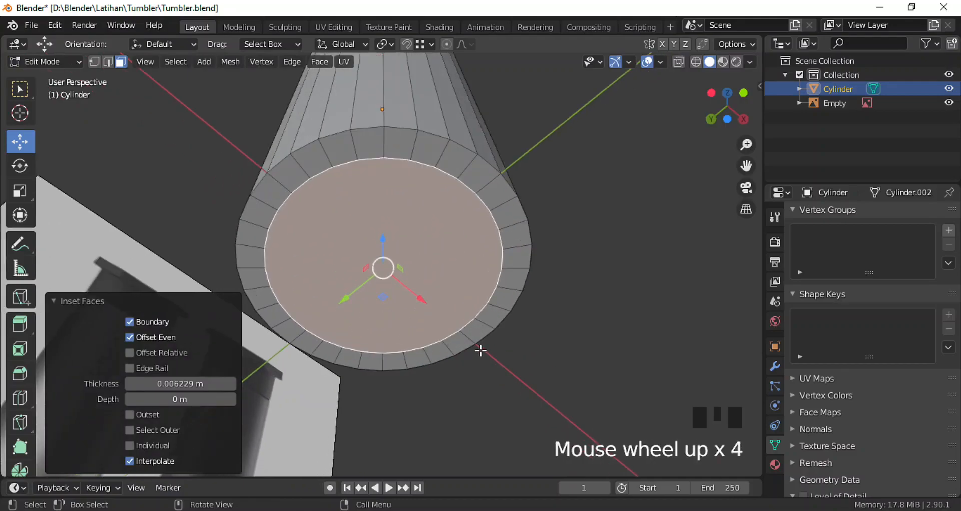
key("e")
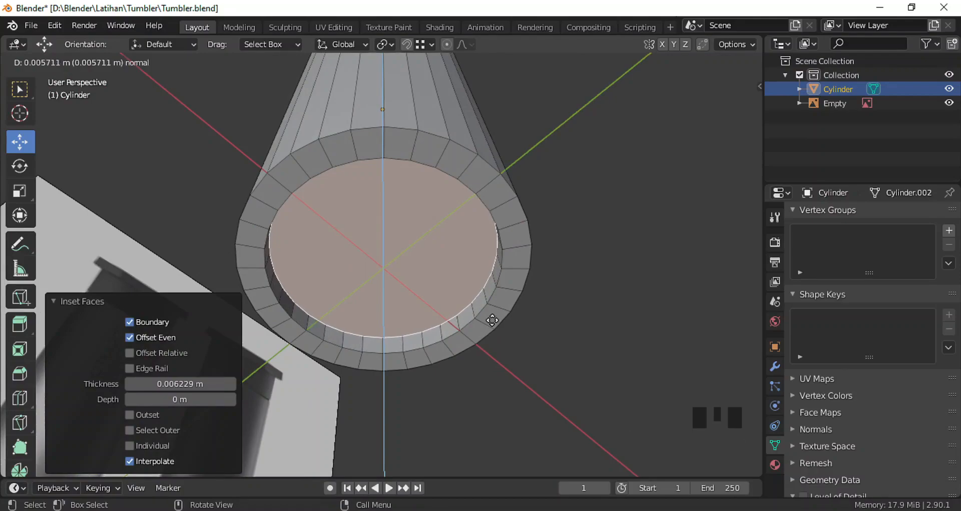
left_click(493, 319)
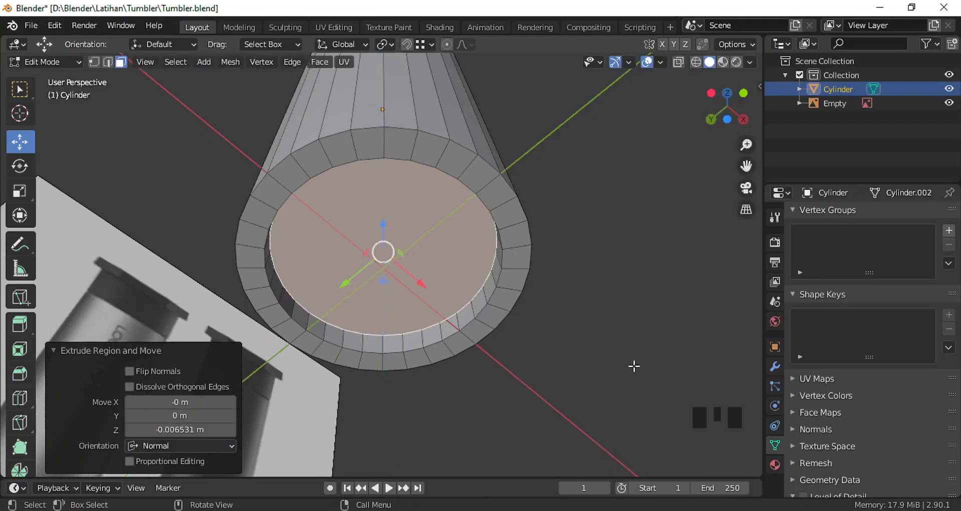
key("s")
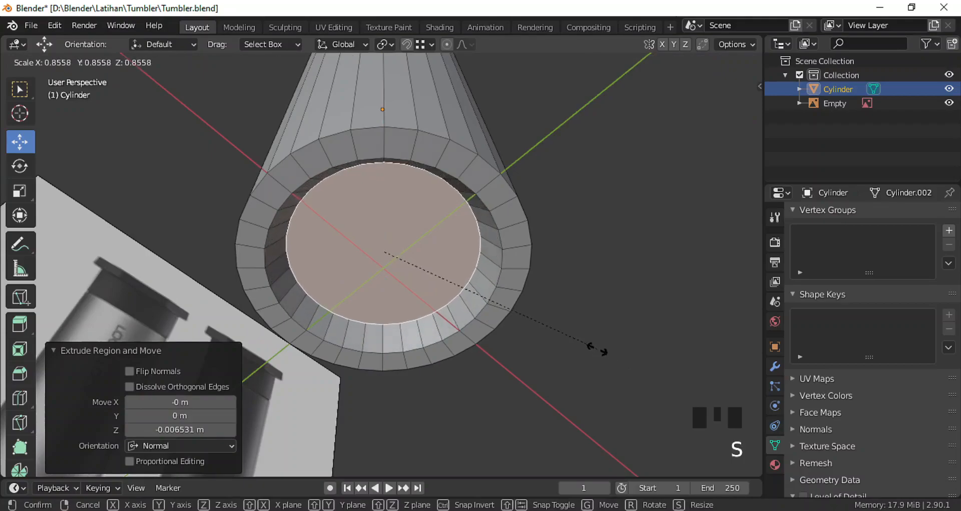
left_click(589, 346)
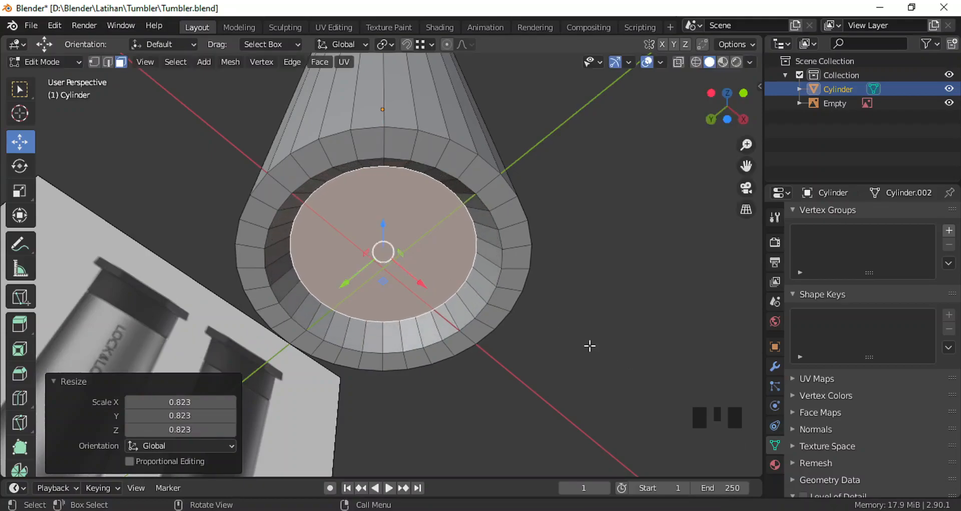
Step: Bevel the edge loop around the recessed bottom face with 6 segments and a width of about 0.00403 m, using edge selection mode
scroll(515, 295, "down", 2)
mouse_move(515, 295)
middle_mouse_down()
mouse_move(534, 280)
mouse_move(518, 298)
middle_mouse_up()
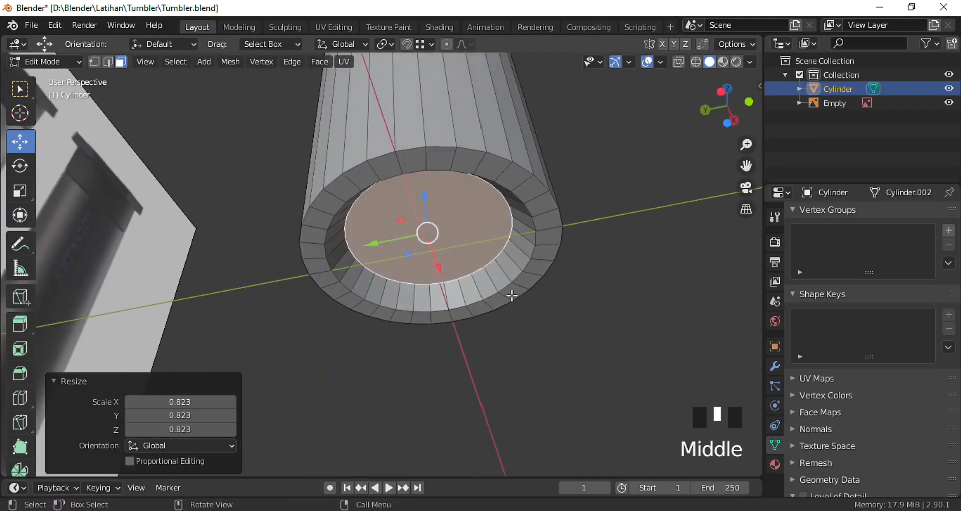
scroll(473, 270, "up", 2)
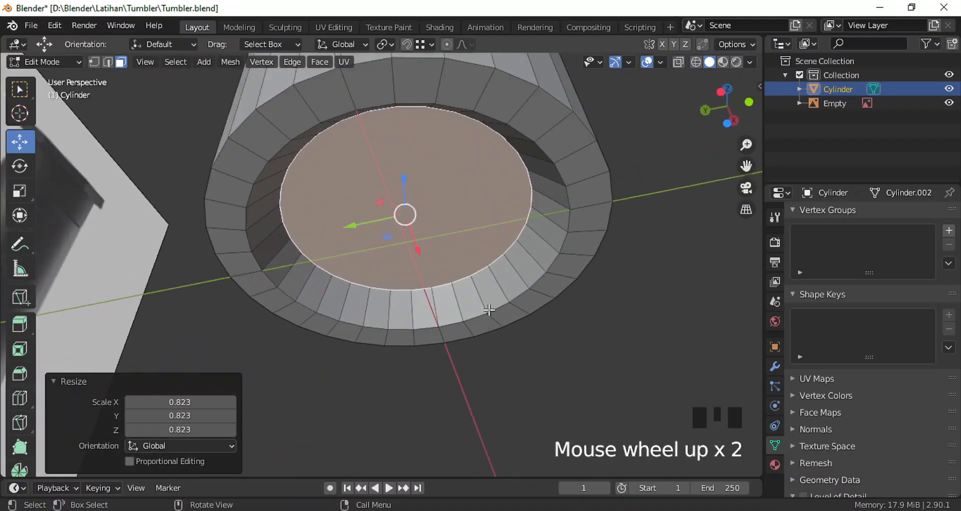
scroll(488, 273, "down", 2)
scroll(488, 272, "up", 2)
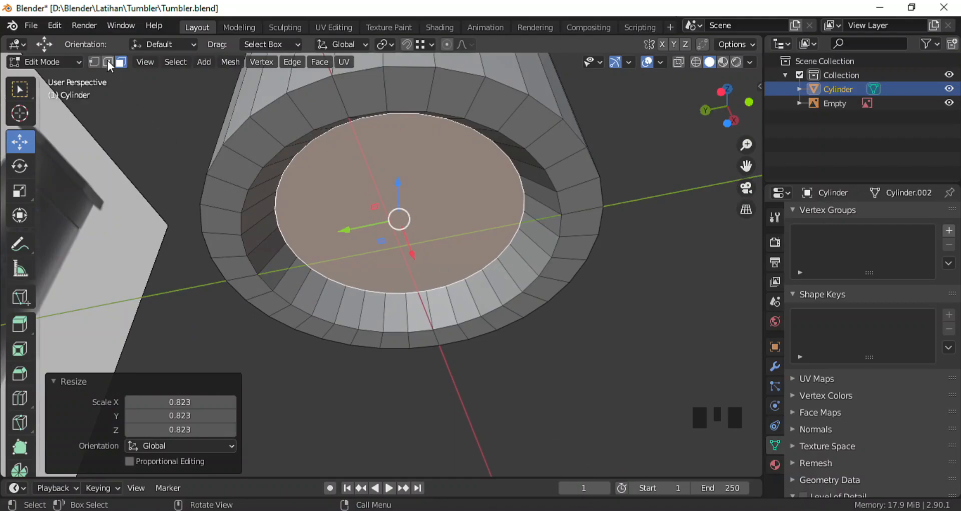
left_click(108, 61)
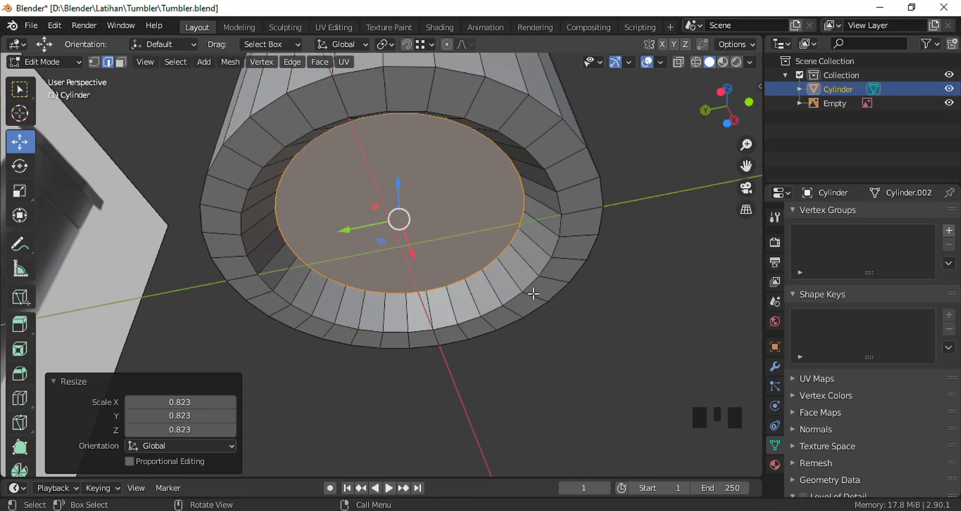
key("ctrl")
key("ctrl+b")
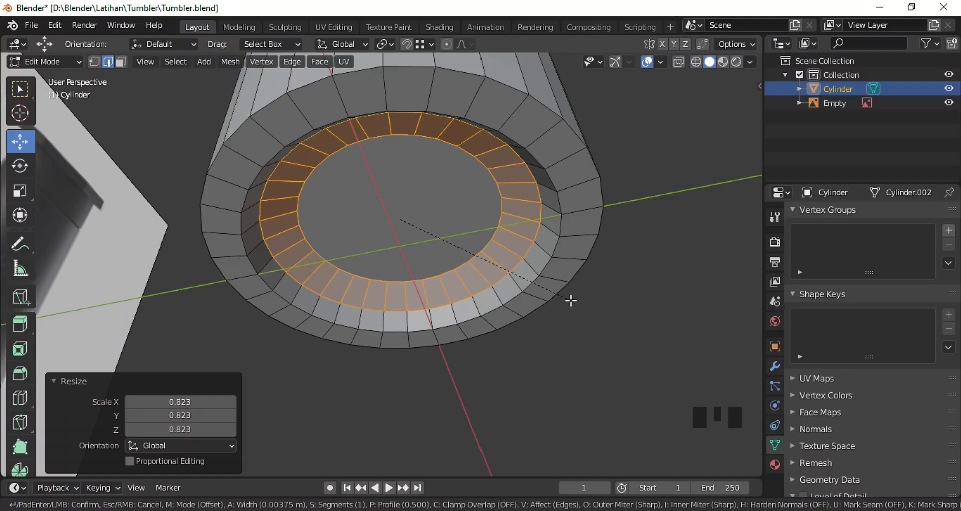
scroll(573, 301, "up", 2)
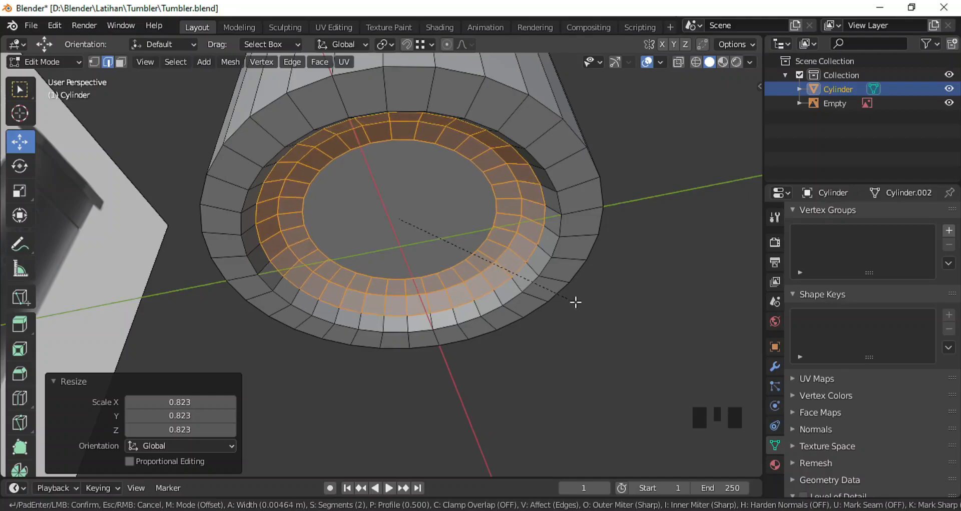
scroll(575, 302, "up", 3)
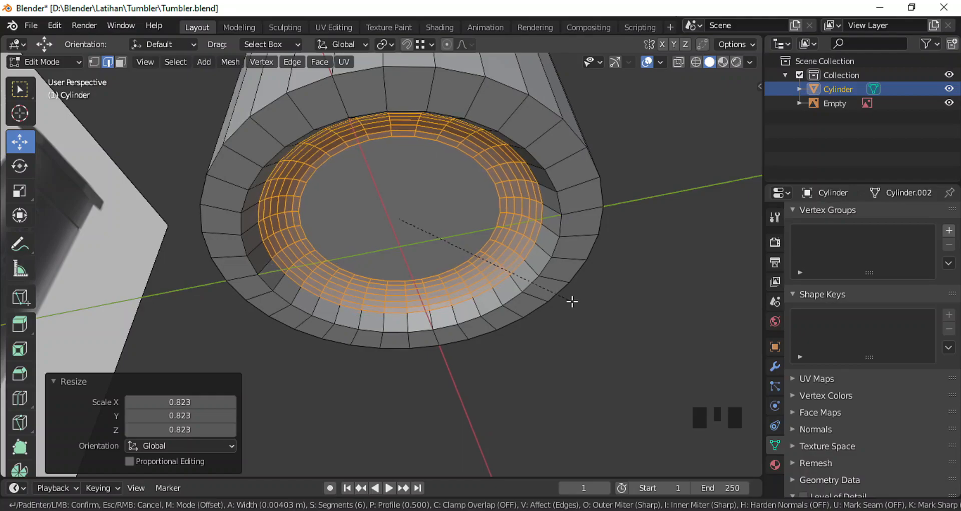
left_click(571, 301)
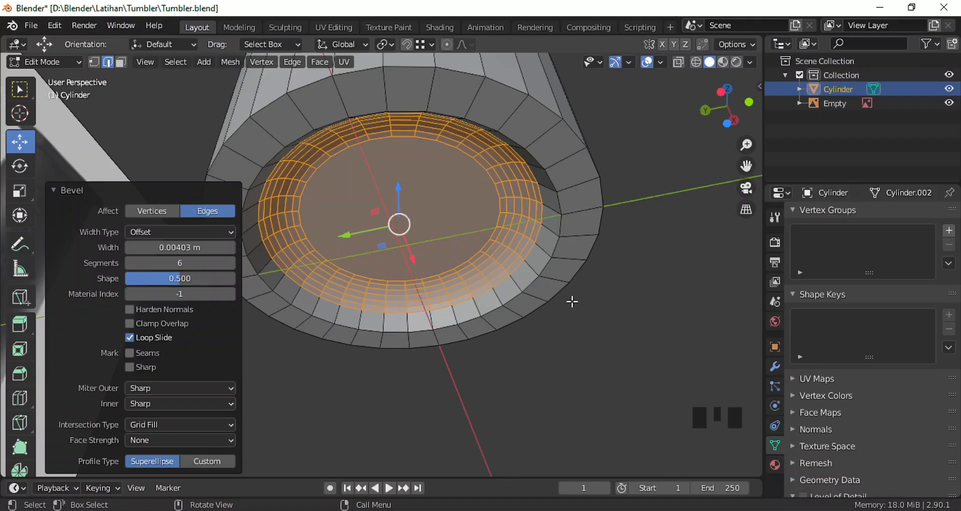
Step: Reduce the bevel width on the recessed bottom's edge loop to 0.00303 m
scroll(581, 296, "down", 2)
scroll(471, 264, "up", 2)
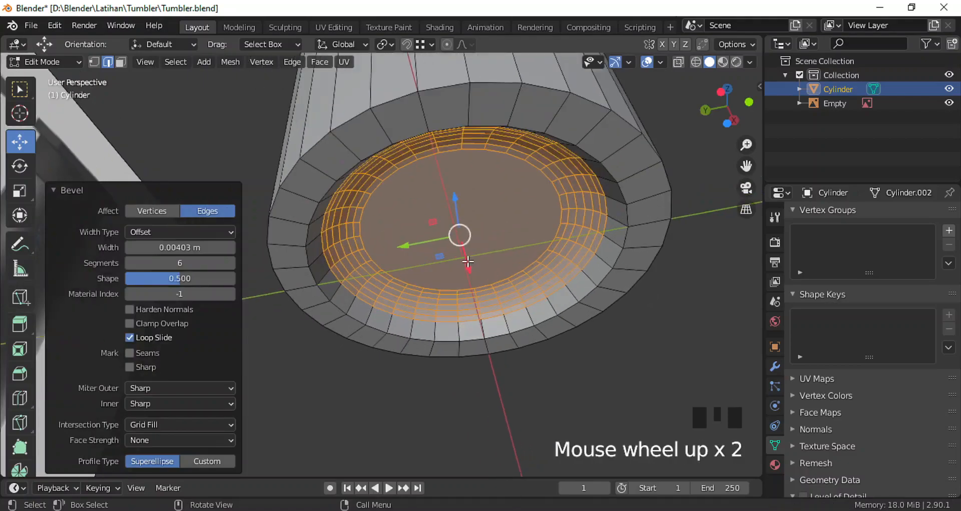
middle_click_drag(470, 263, 458, 235)
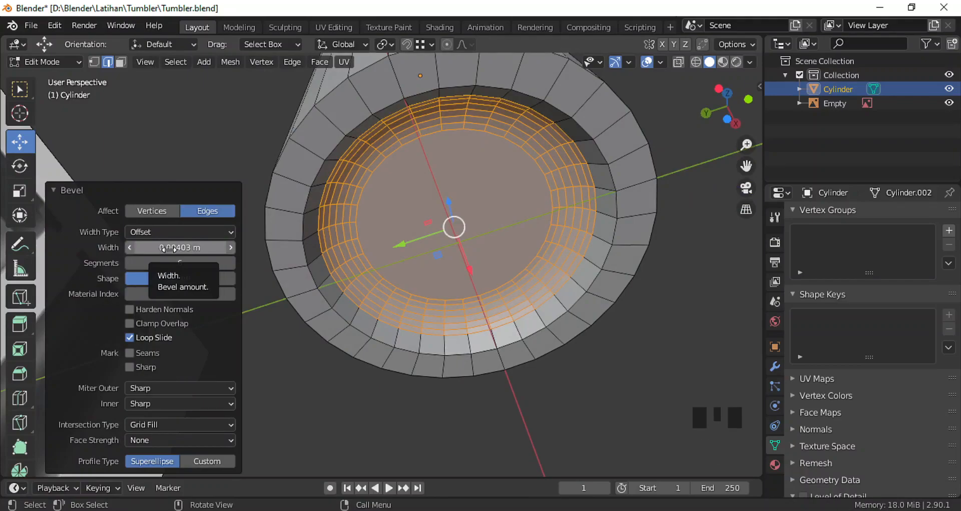
mouse_move(168, 248)
left_mouse_down()
mouse_move(198, 248)
mouse_move(168, 249)
left_mouse_up()
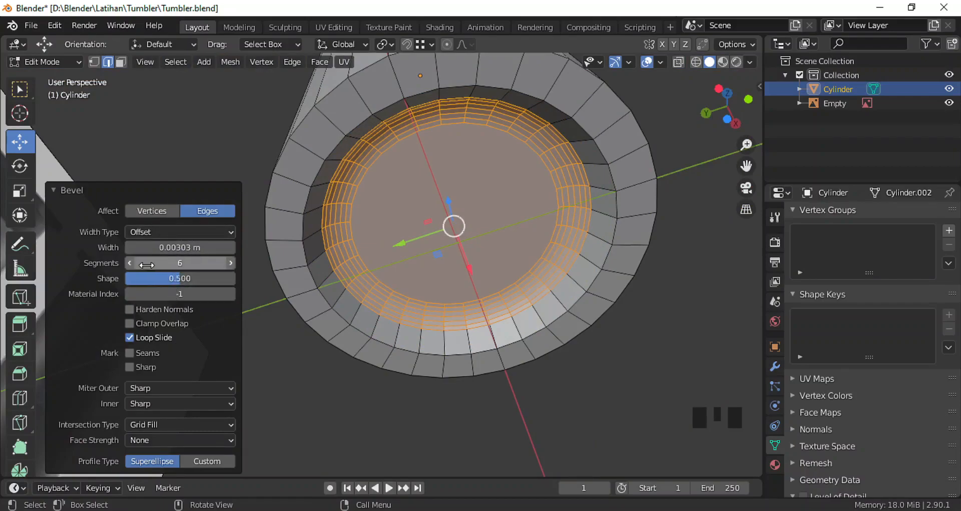
Step: Try reducing the segments of the bevel around the recessed bottom face to 1
left_click(130, 264)
left_click(130, 263)
left_click(130, 263)
left_click(130, 263)
left_click(130, 264)
left_click(130, 263)
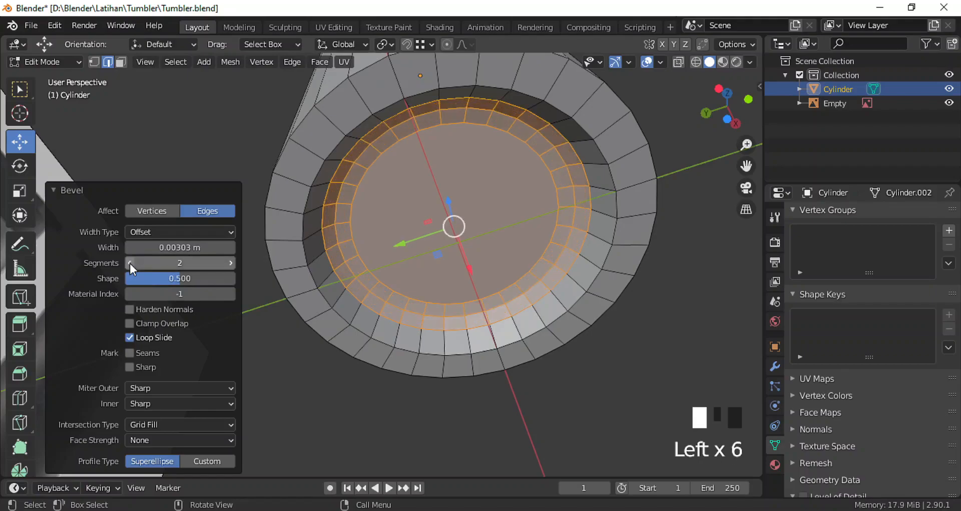
left_click(131, 263)
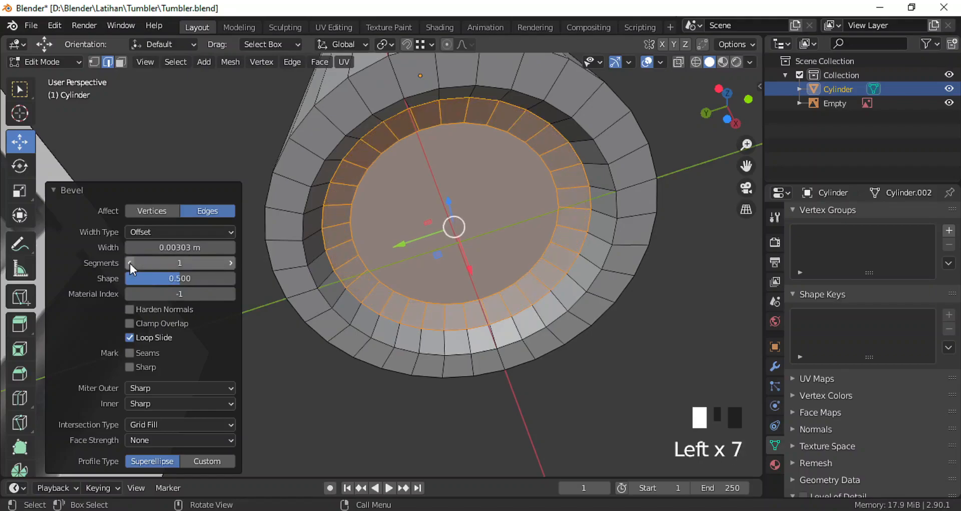
Step: Try 9 segments on the recessed bottom's bevel and return it to 6 segments
left_click(231, 263)
left_click(232, 263)
left_click(231, 263)
left_click(232, 263)
left_click(231, 263)
left_click(231, 264)
left_click(231, 263)
left_click(231, 263)
left_click(231, 263)
left_click(231, 263)
left_click(231, 263)
left_click(231, 263)
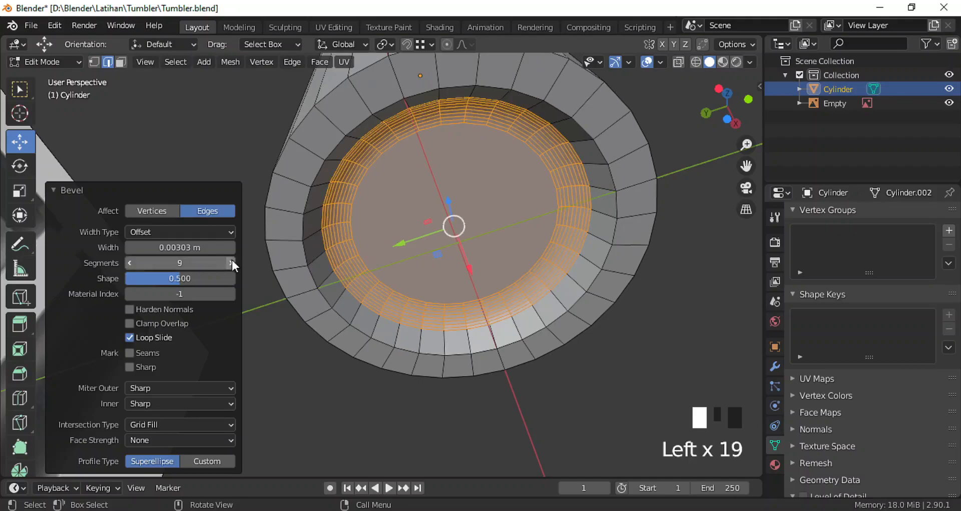
left_click(129, 263)
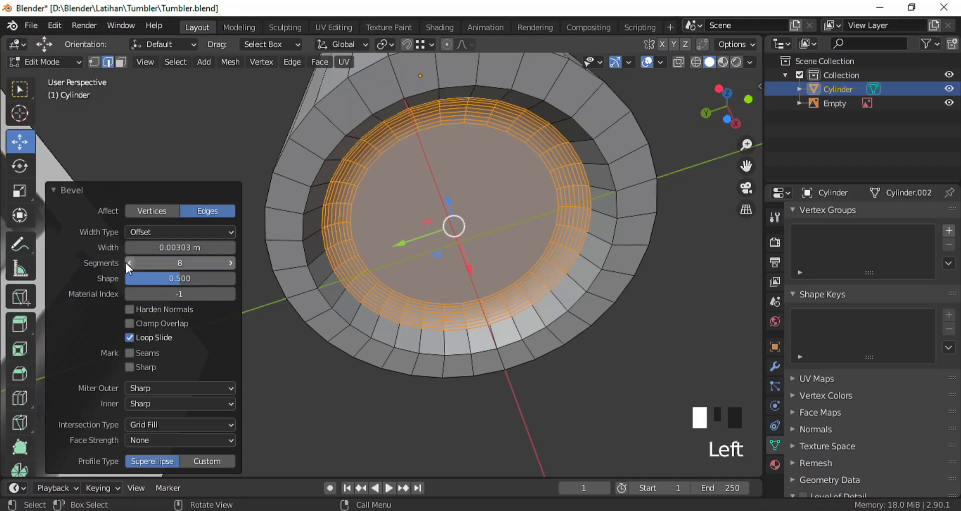
left_click(128, 264)
left_click(128, 264)
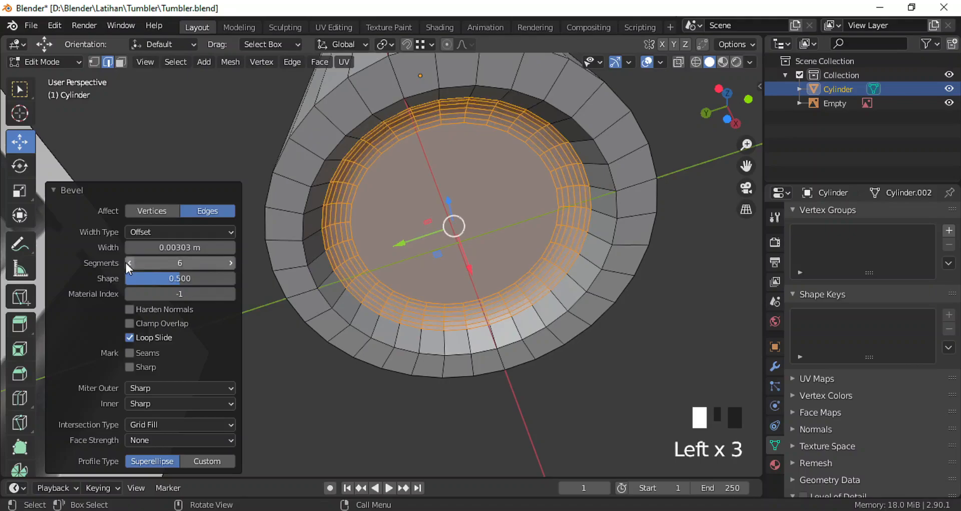
Step: Bevel the edge loop at the mouth of the bottom recess with 6 segments and a width of about 0.00266 m
left_click(613, 181)
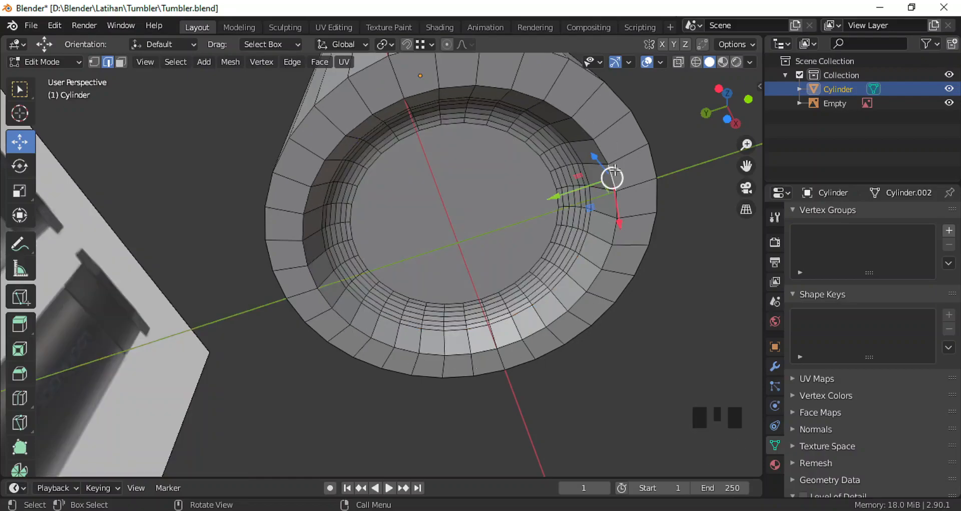
middle_click_drag(612, 176, 613, 175)
scroll(600, 341, "down", 2)
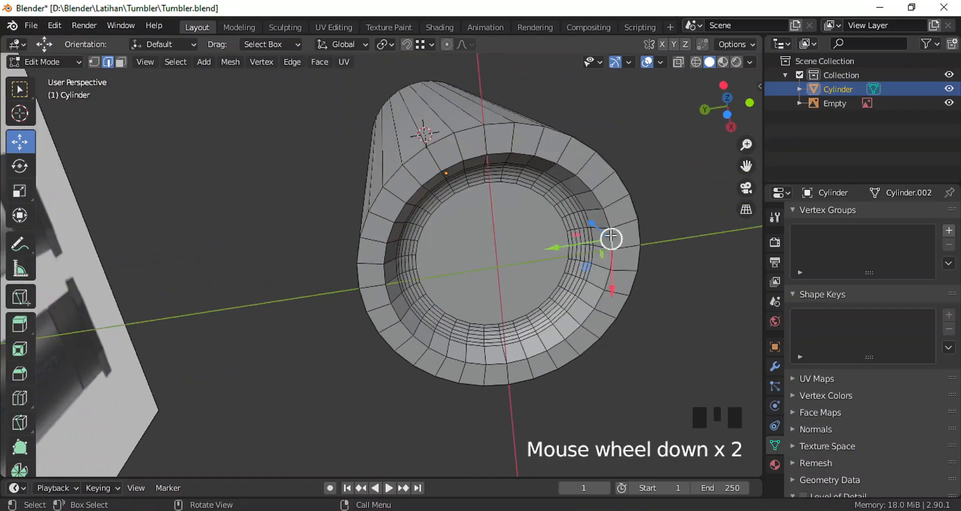
scroll(610, 239, "up", 3)
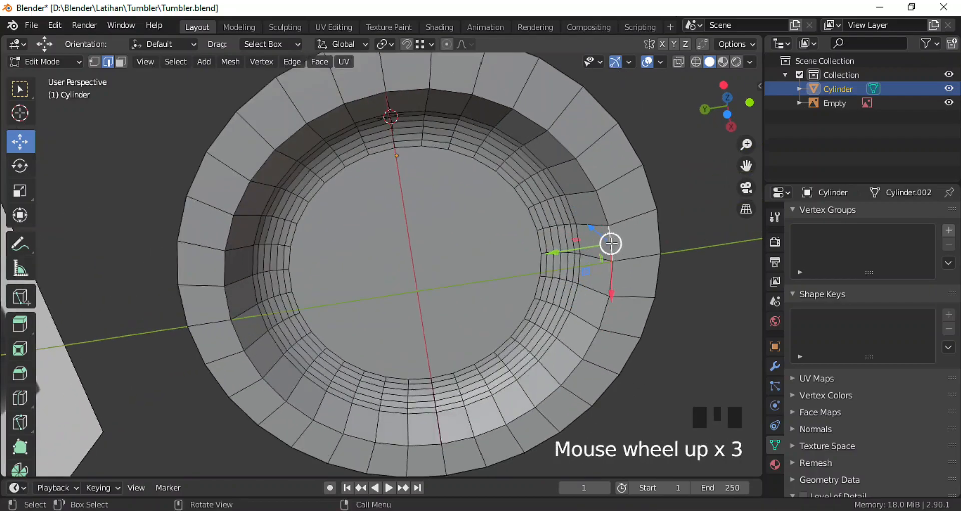
left_click(600, 213)
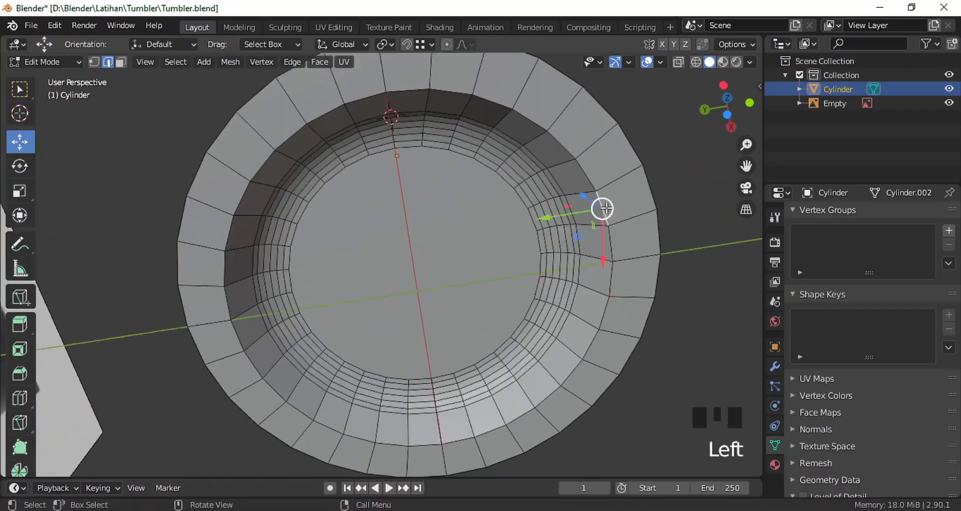
left_click(611, 243)
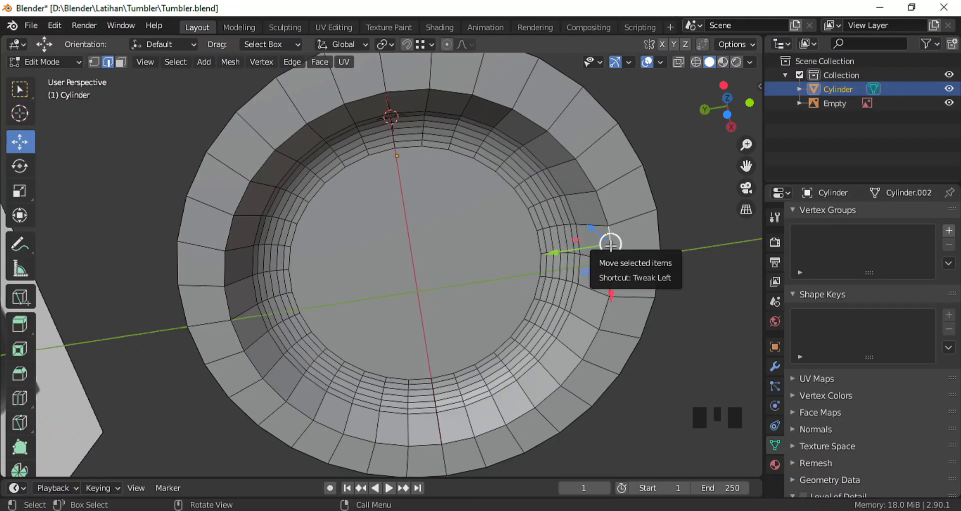
key("alt")
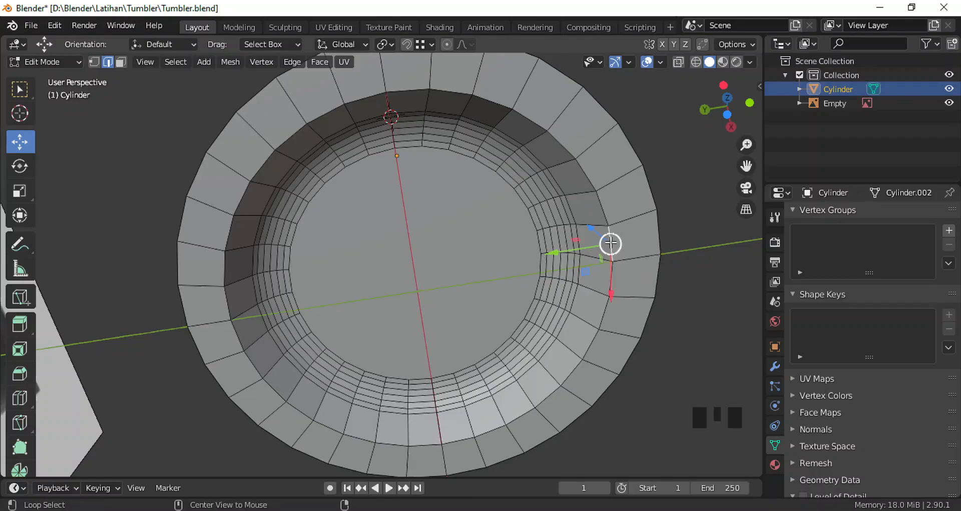
left_click(610, 244, "alt")
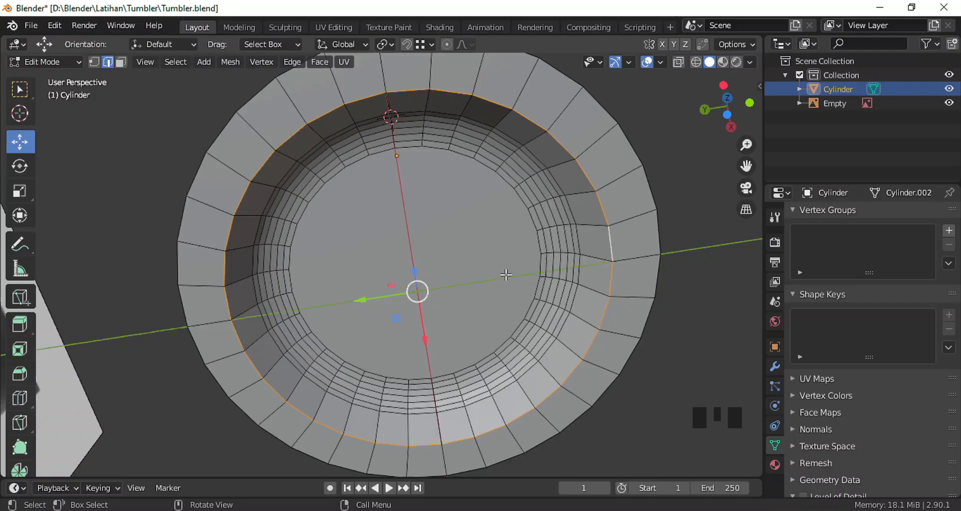
scroll(516, 284, "down", 2)
middle_click_drag(506, 283, 484, 295)
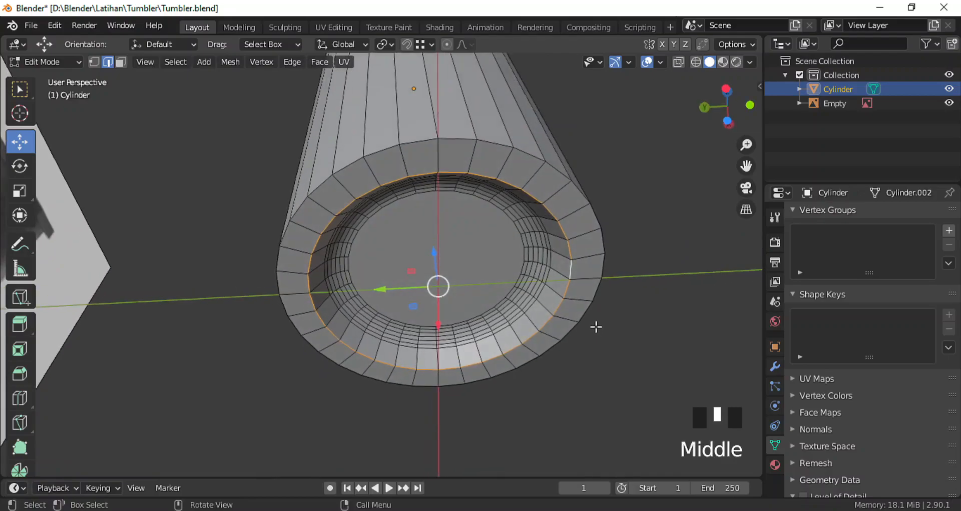
key("ctrl+b")
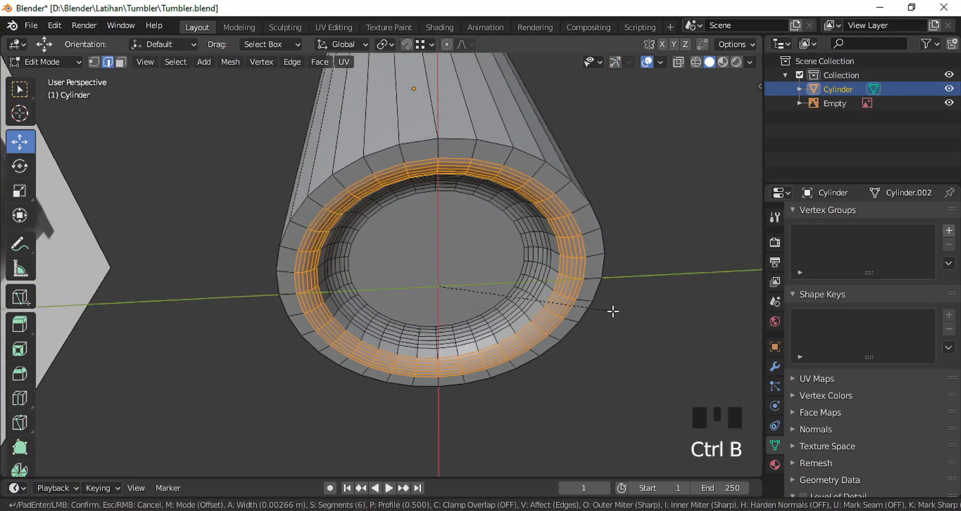
left_click(613, 311)
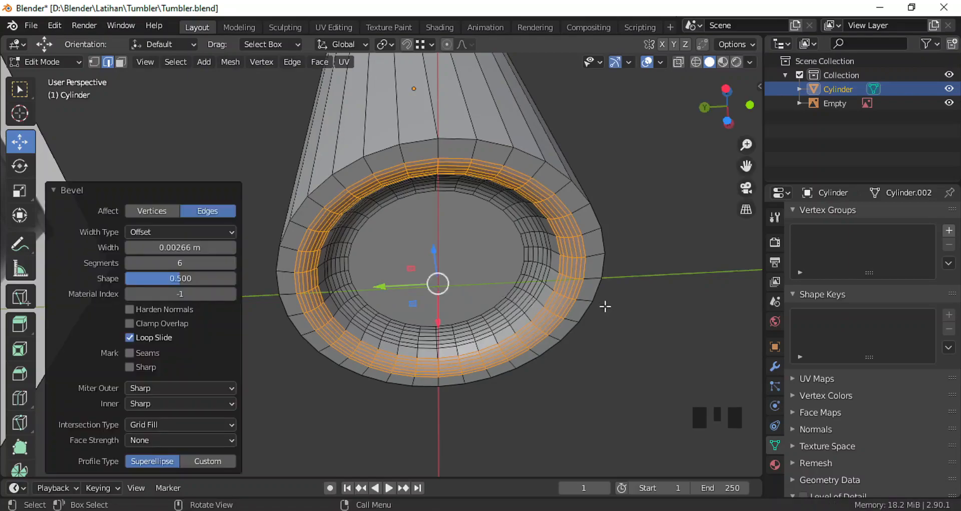
Step: Bevel the outer edge loop of the body's base with 6 segments and a width of about 0.000299 m
left_click(576, 195, "alt")
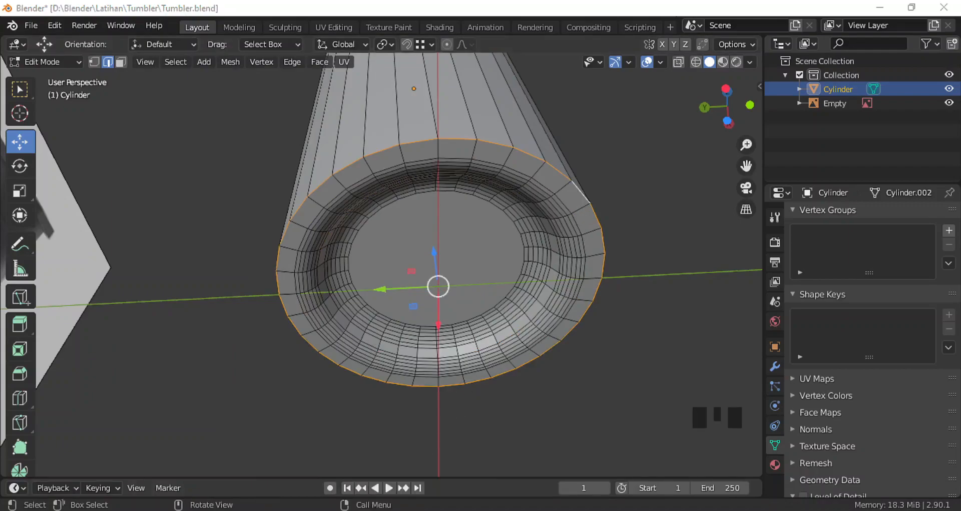
left_click(365, 510)
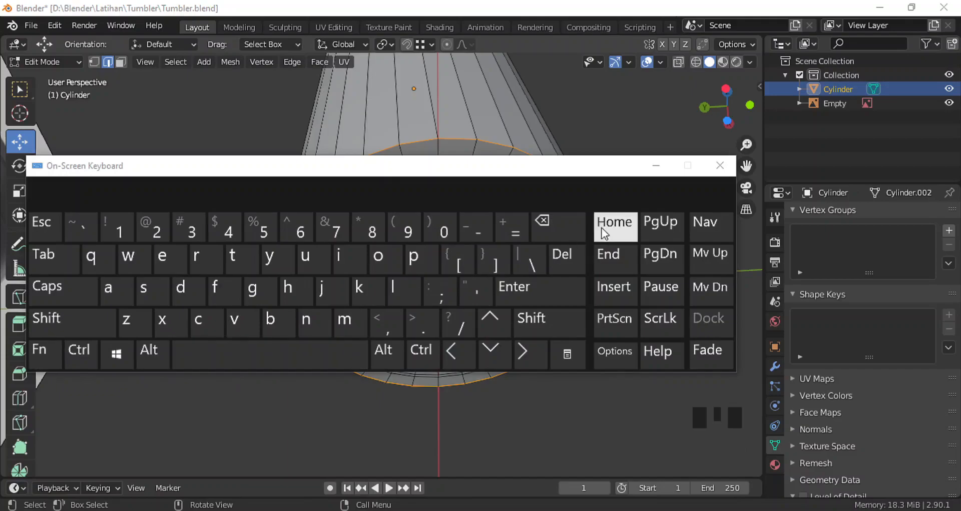
left_click(719, 166)
middle_click_drag(525, 254, 539, 268)
scroll(539, 269, "down", 3)
scroll(523, 270, "up", 3)
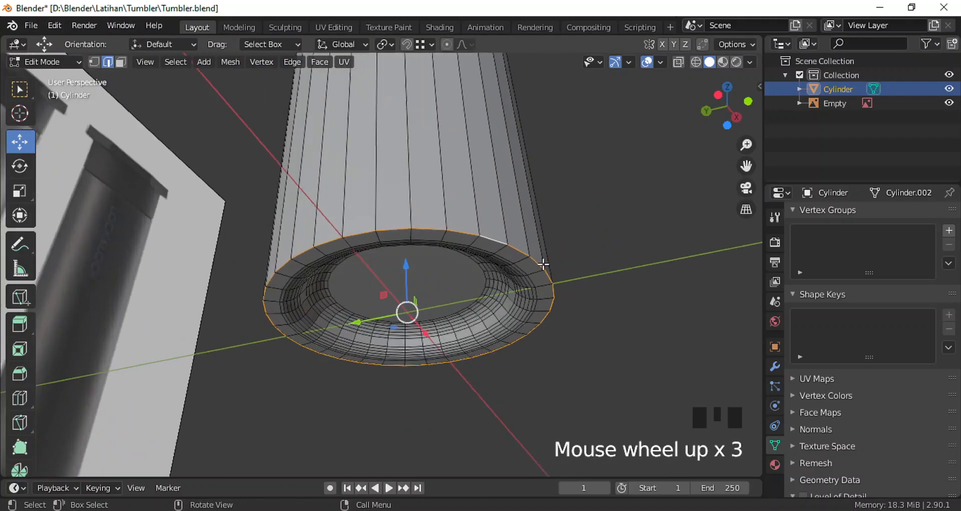
left_click(535, 262)
left_click(535, 262, "alt")
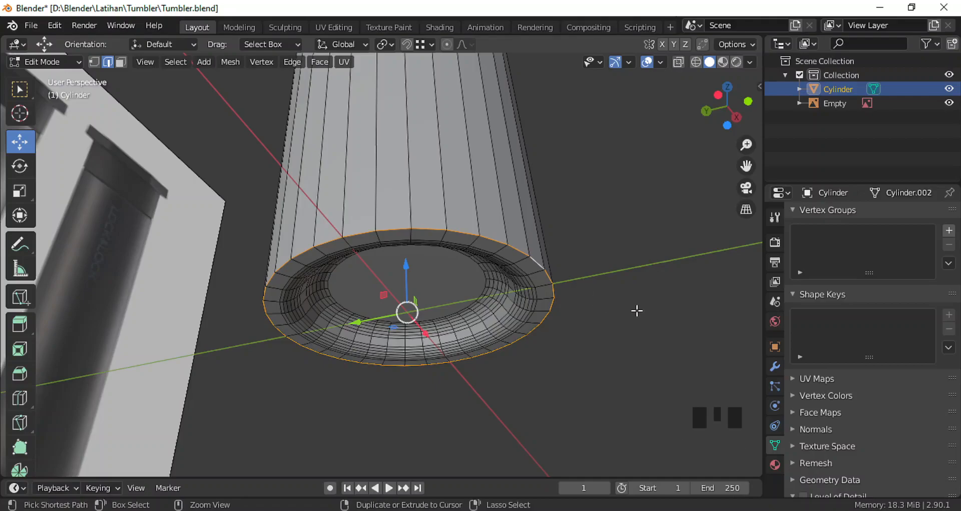
key("ctrl+b")
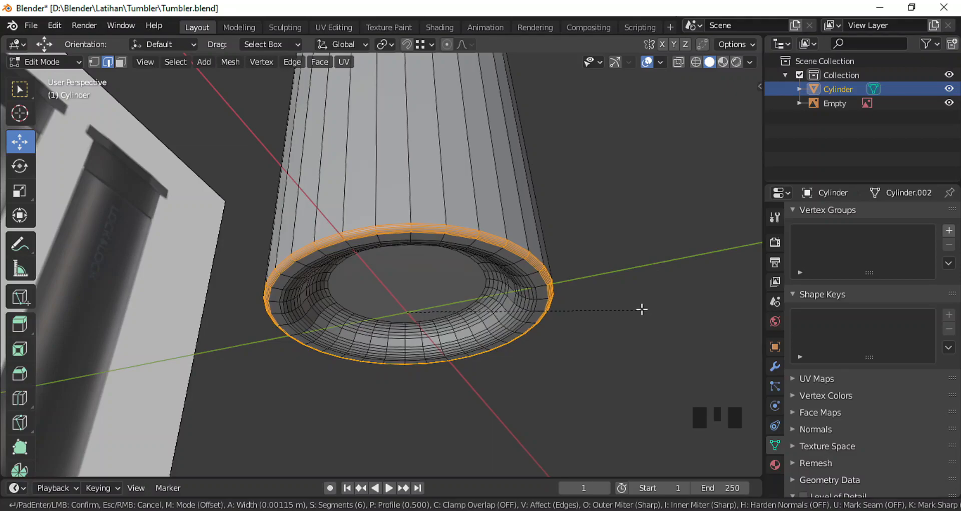
left_click(608, 300)
Step: Reduce the segments of the outer base edge's bevel to 4
scroll(526, 254, "up", 8)
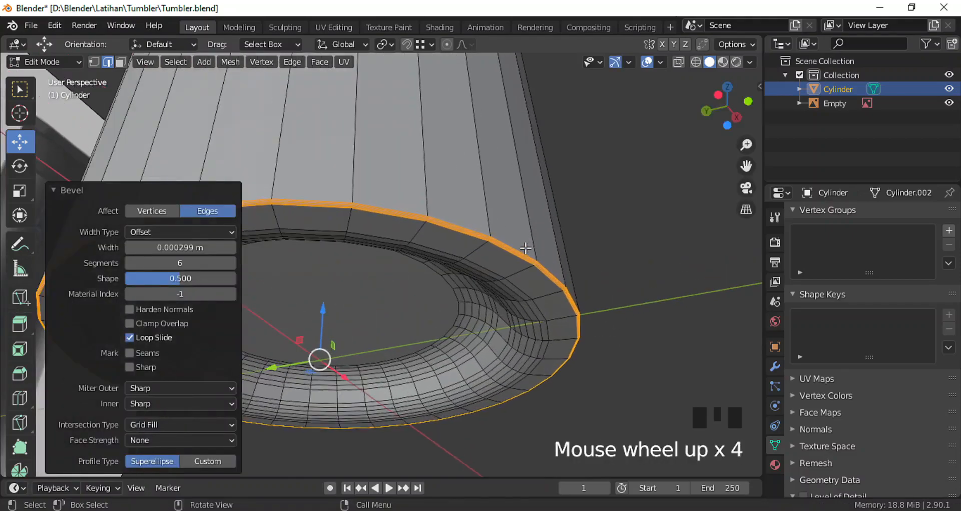
scroll(535, 263, "up", 3)
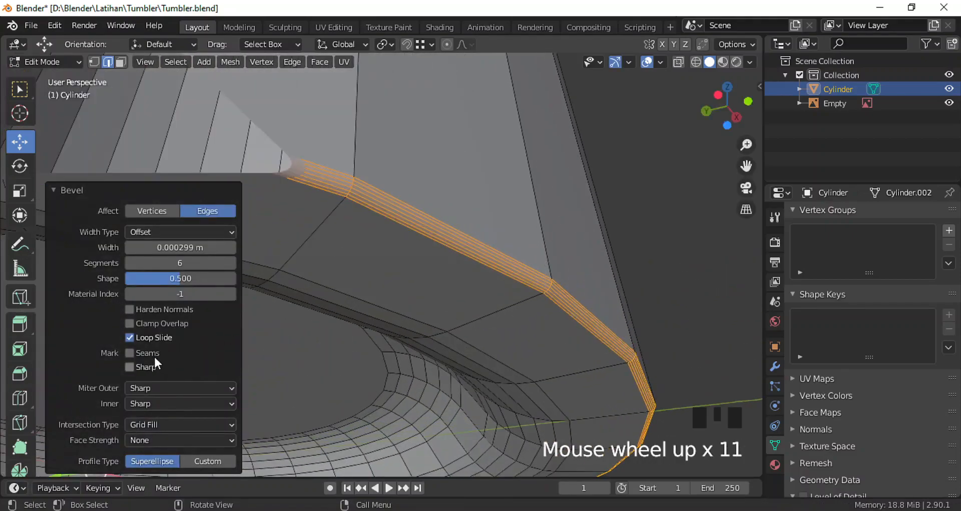
left_click(128, 264)
left_click(128, 264)
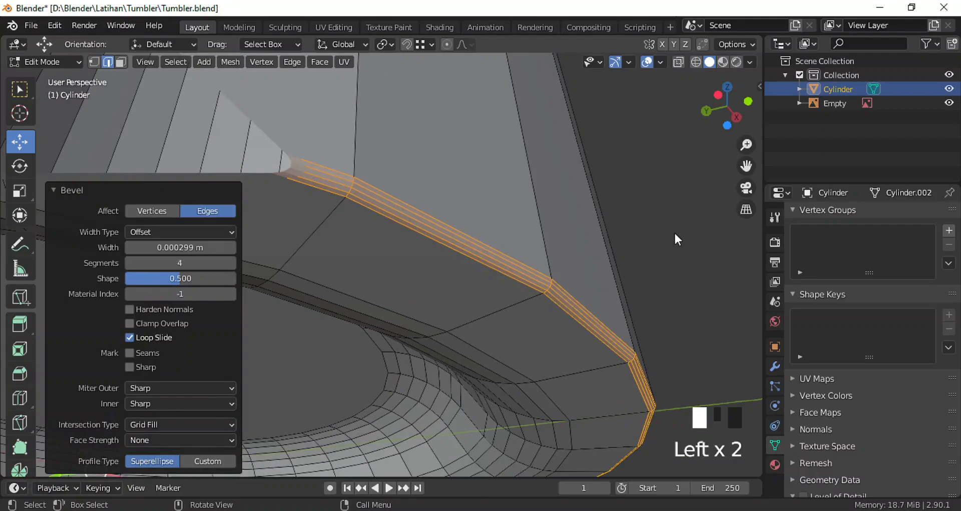
Step: Deselect everything and examine the whole tumbler body beside the reference image
scroll(660, 252, "down", 4)
scroll(655, 250, "down", 8)
middle_click_drag(642, 254, 583, 314)
scroll(626, 325, "down", 6)
scroll(582, 312, "down", 3)
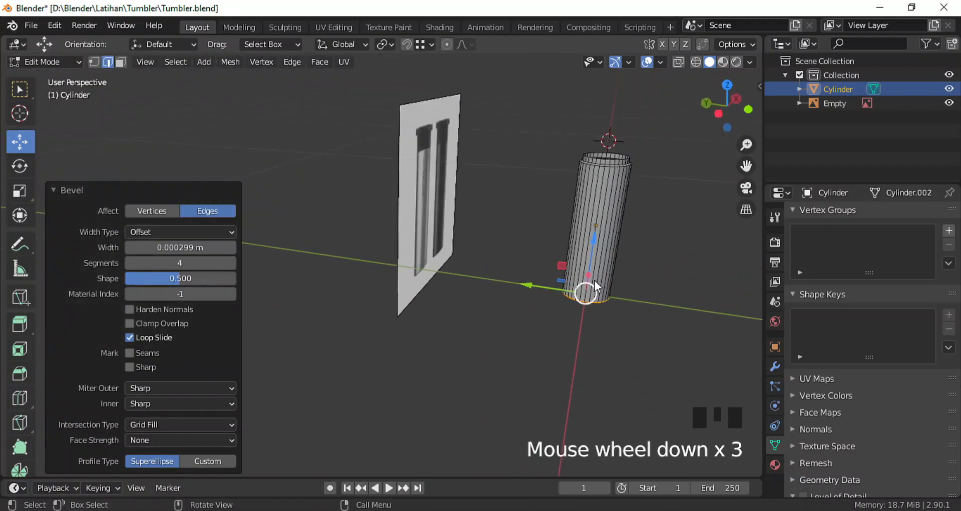
scroll(603, 295, "up", 3)
key("alt+a")
scroll(571, 263, "down", 3)
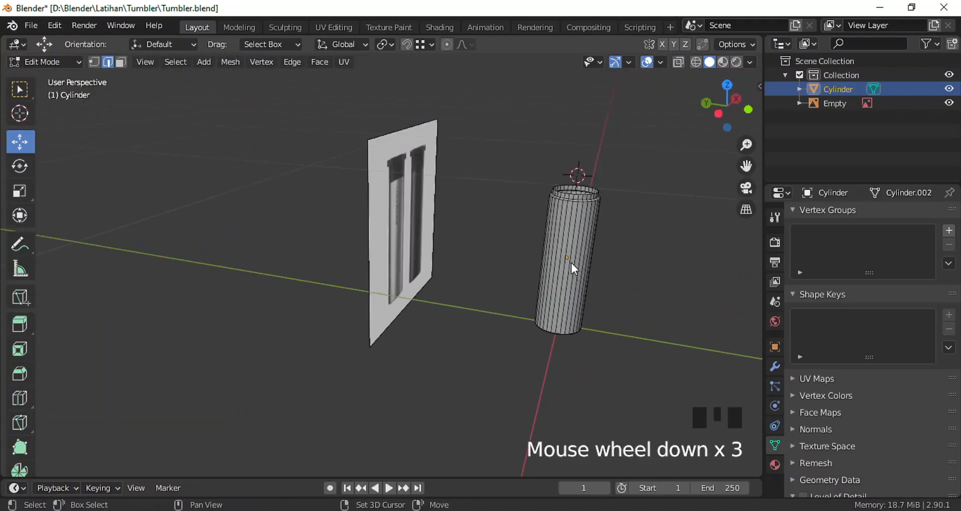
middle_click_drag(571, 263, 550, 270, "shift")
scroll(549, 270, "up", 4)
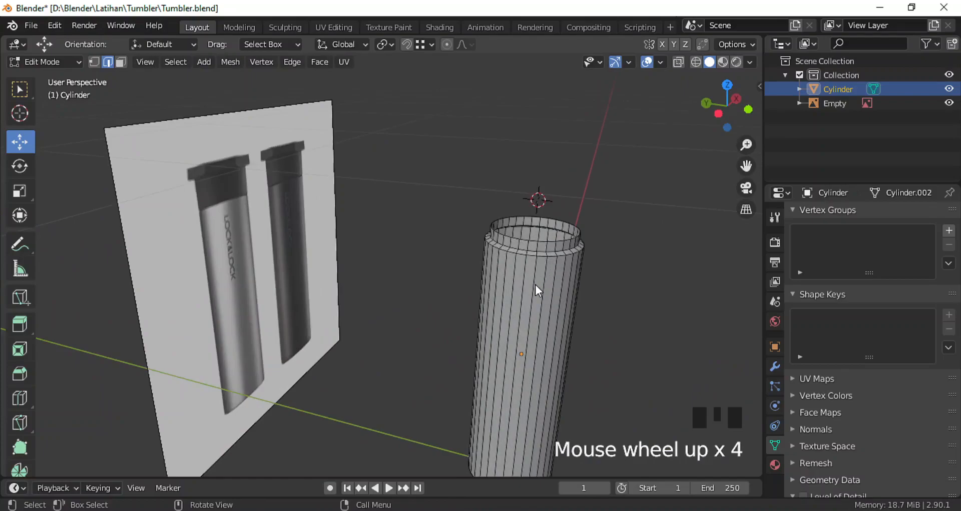
key("Tab")
key("Tab")
Step: Bevel the outer edge loop of the body's shoulder below the neck with 3 segments and a width of about 0.000335 m
middle_click_drag(538, 280, 493, 258)
scroll(465, 375, "up", 6)
scroll(490, 285, "down", 4)
scroll(488, 313, "up", 6)
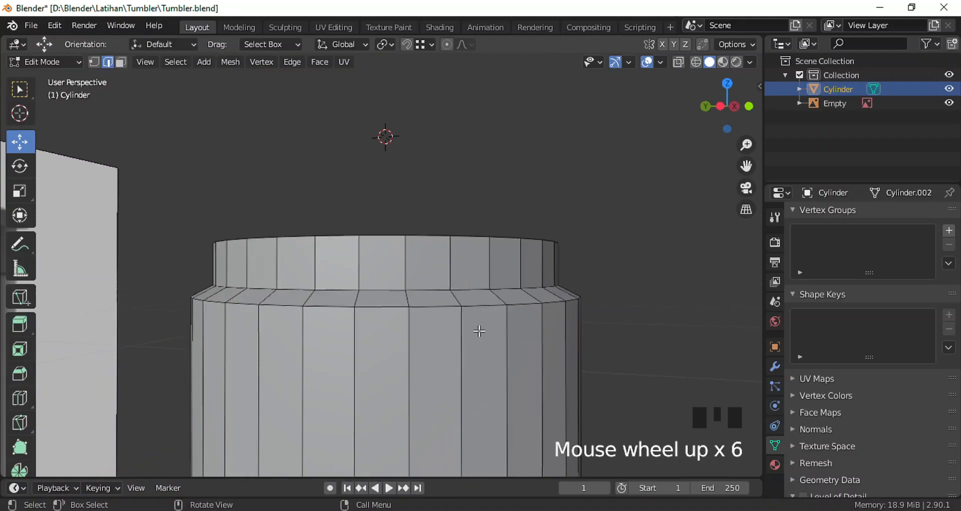
key("2")
left_click(436, 306)
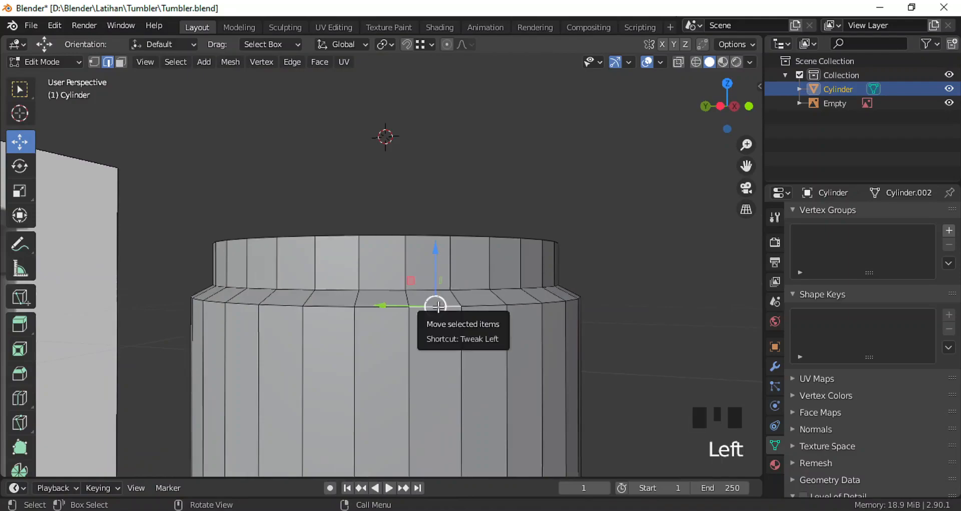
left_click(436, 306, "alt")
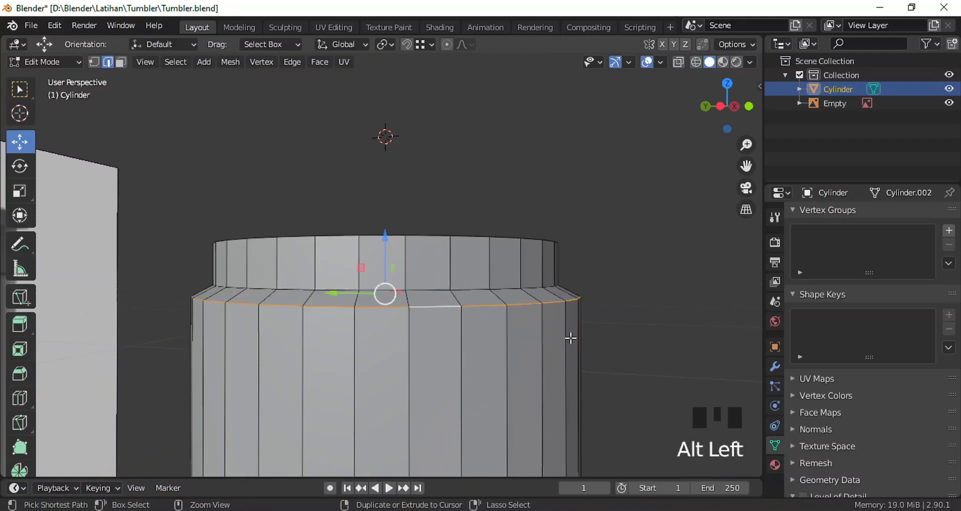
key("ctrl+b")
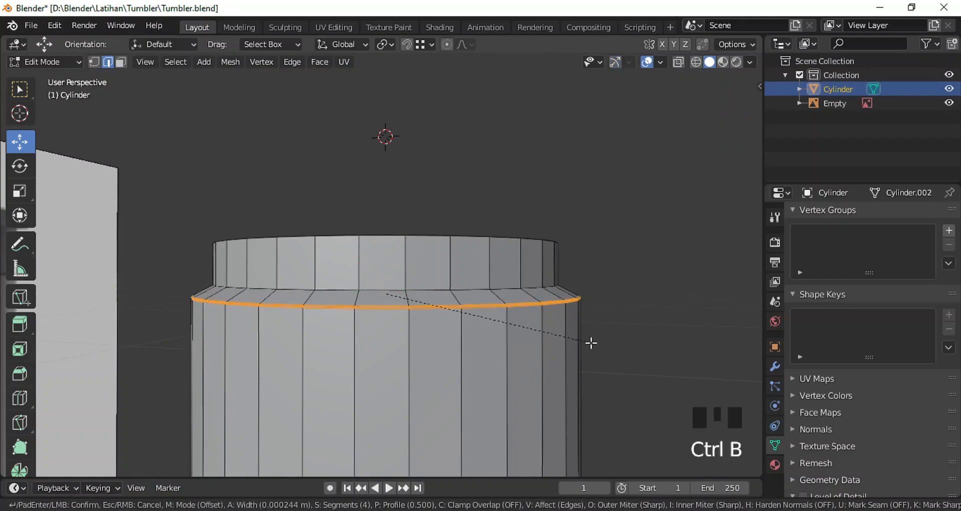
scroll(592, 343, "down", 3)
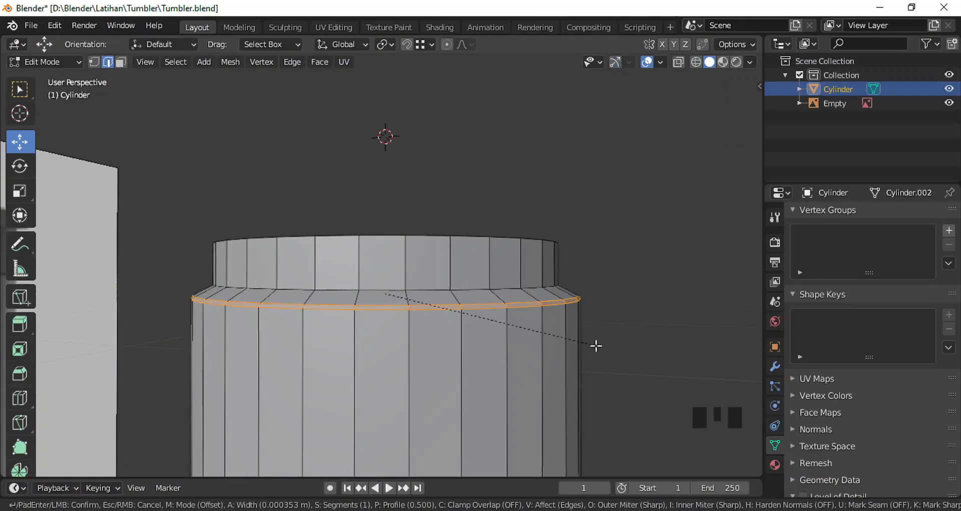
left_click(594, 347)
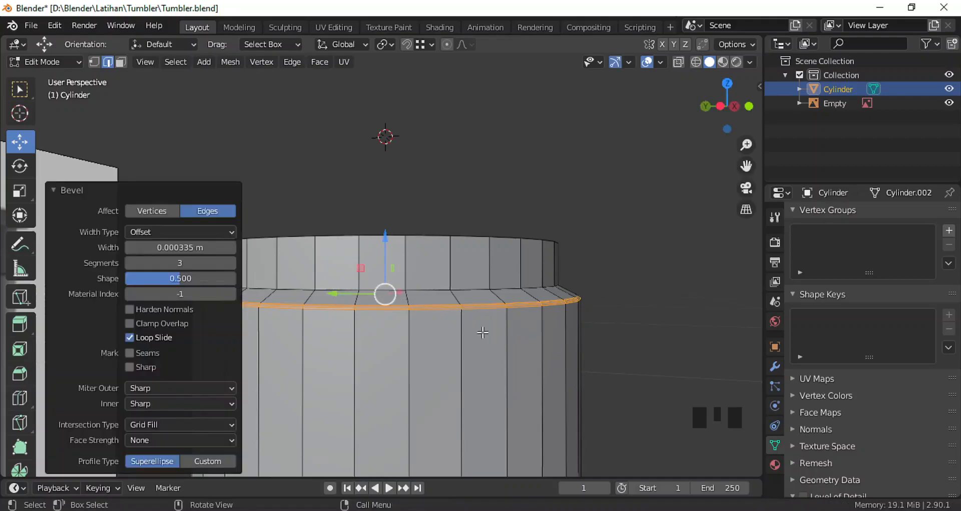
Step: Bevel the edge loop at the base of the body's neck with 3 segments and a width of about 0.00057 m, then deselect everything
scroll(432, 290, "up", 2)
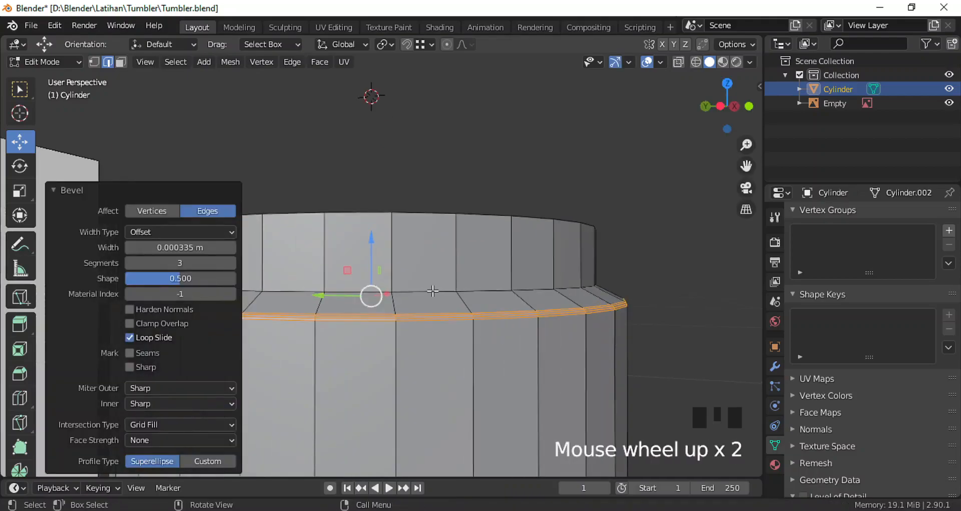
left_click(433, 290, "alt")
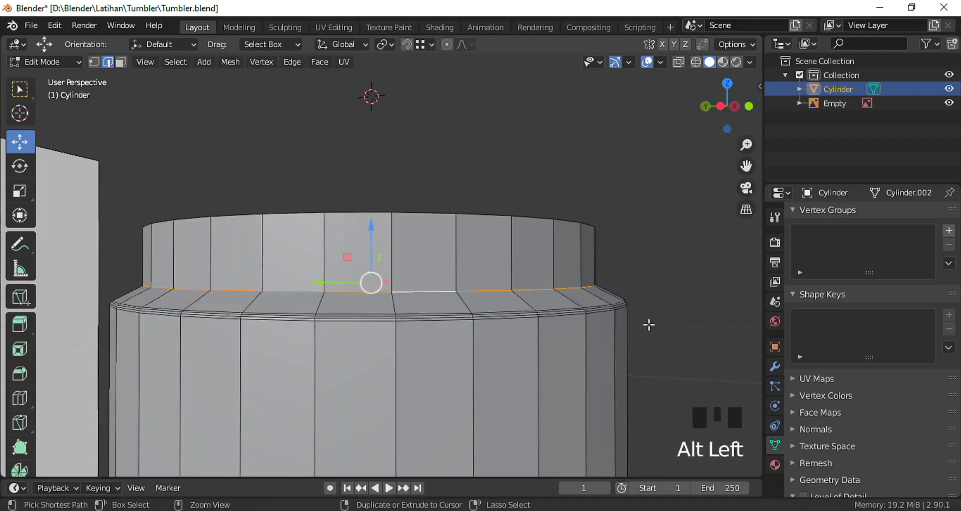
key("ctrl+b")
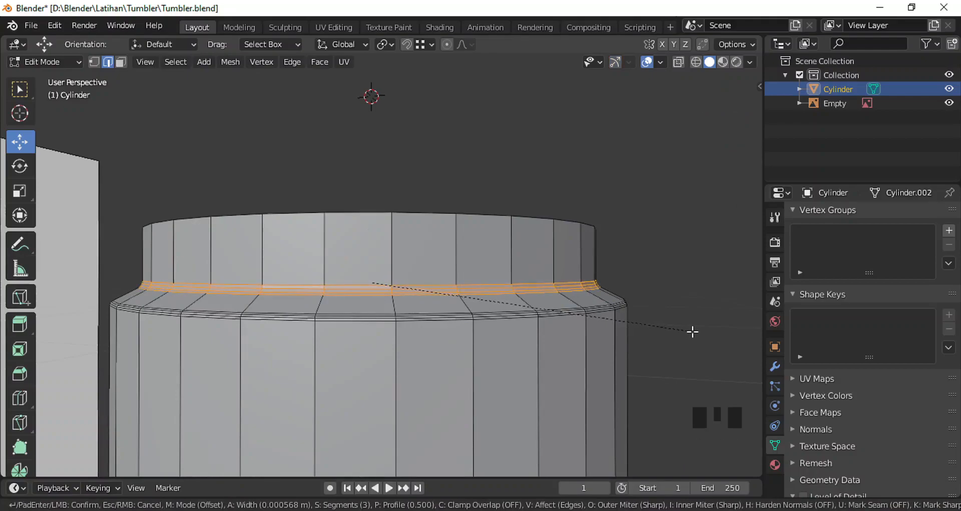
left_click(688, 331)
middle_click_drag(664, 328, 528, 296)
scroll(501, 295, "down", 2)
key("alt+a")
scroll(517, 274, "down", 4)
scroll(518, 265, "down", 2)
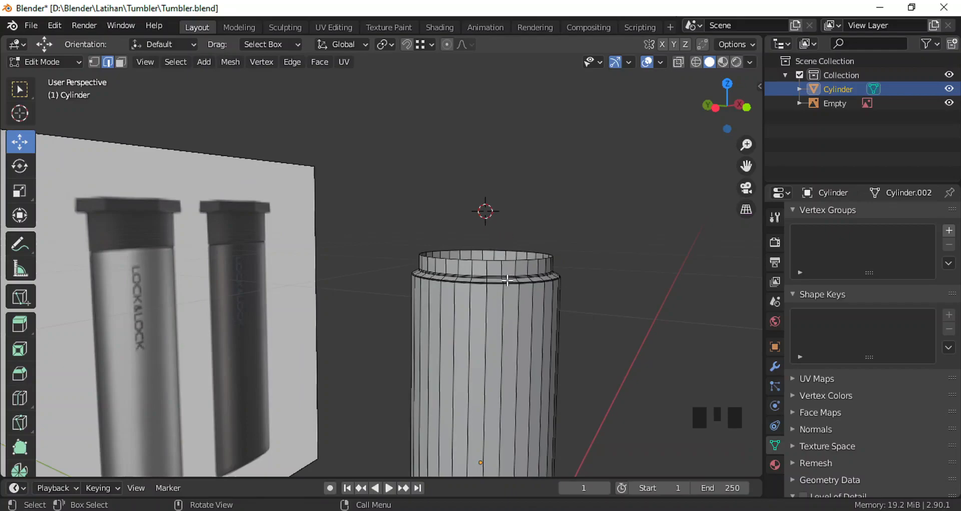
scroll(507, 280, "up", 2)
middle_click_drag(510, 283, 521, 269)
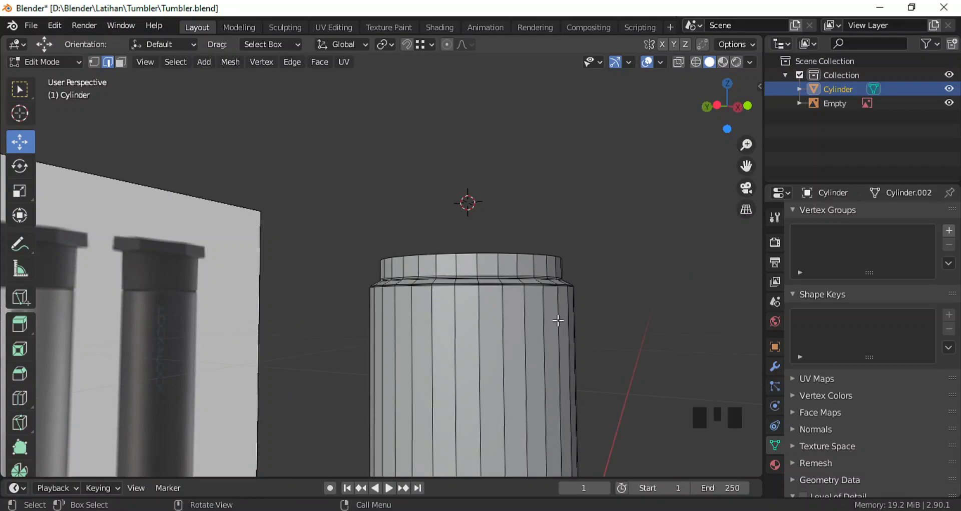
Step: Reveal the hidden lid parts above the body and clear the selection
key("alt+h")
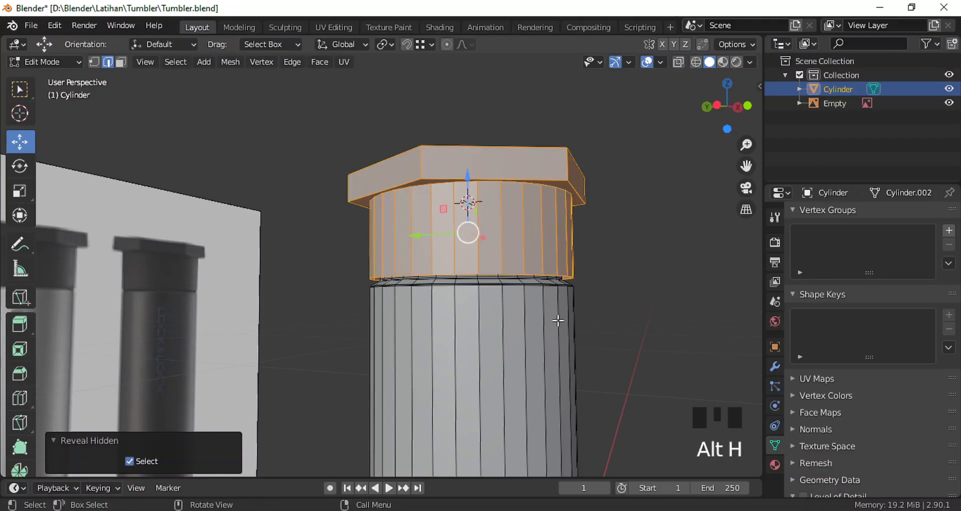
key("alt+a")
scroll(550, 315, "down", 3)
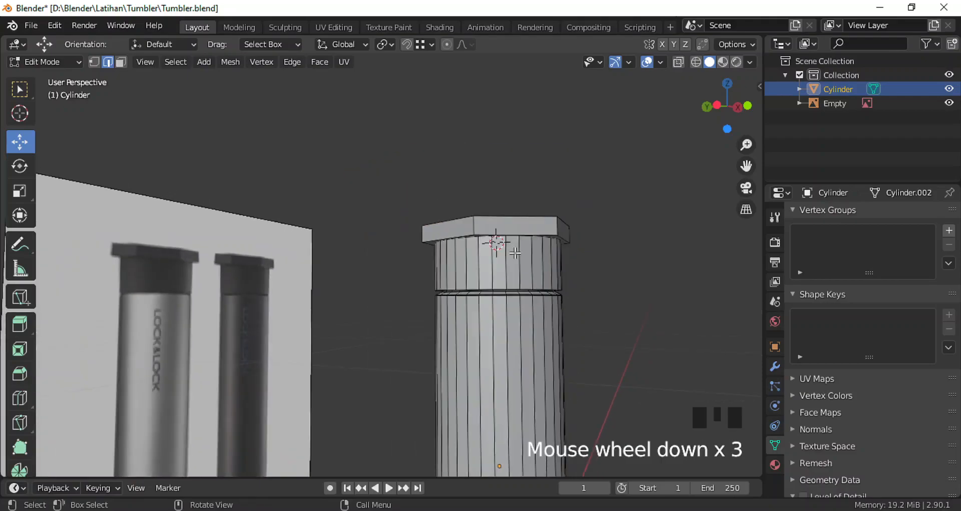
scroll(514, 254, "down", 6)
scroll(511, 225, "up", 7)
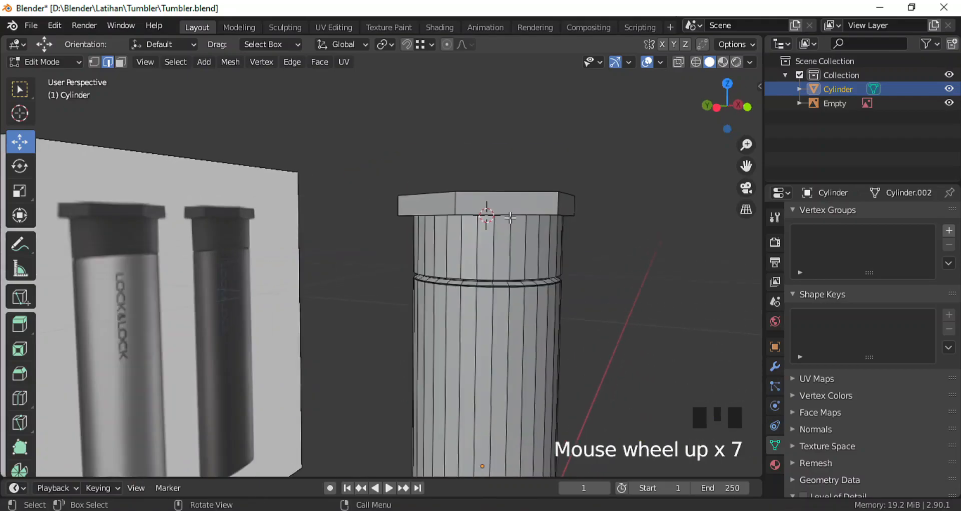
scroll(509, 221, "up", 3)
middle_click_drag(509, 221, 509, 232)
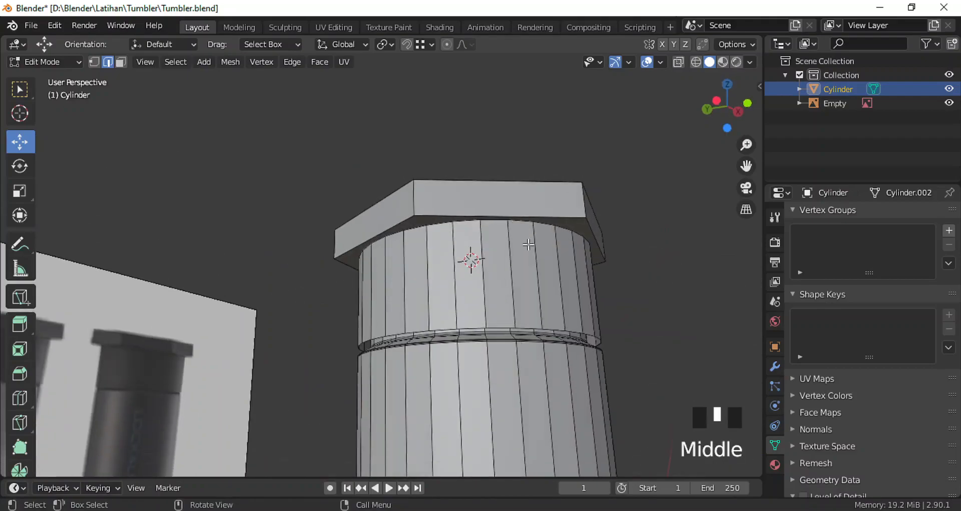
Step: Move the hexagonal lid top and the lid's cylindrical part down along Z by about 0.001466 m, then deselect them
key("3")
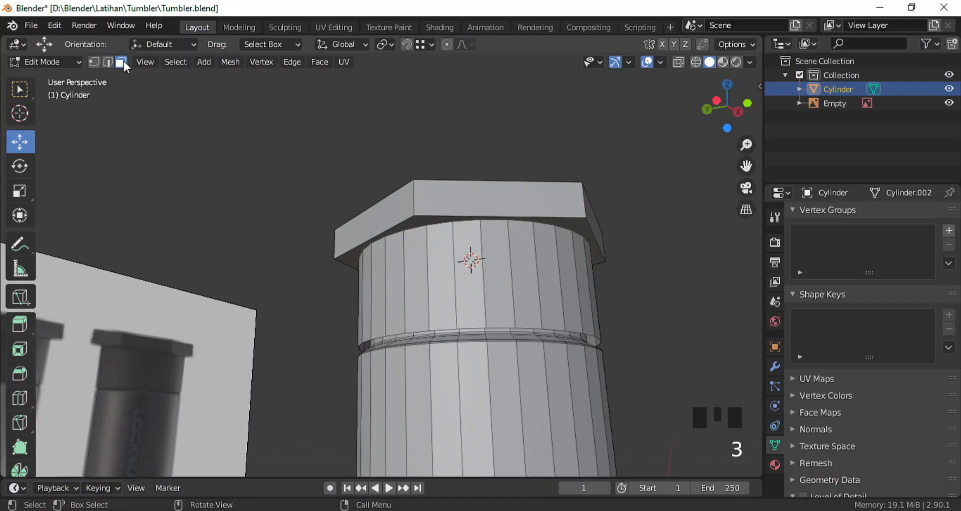
key("l")
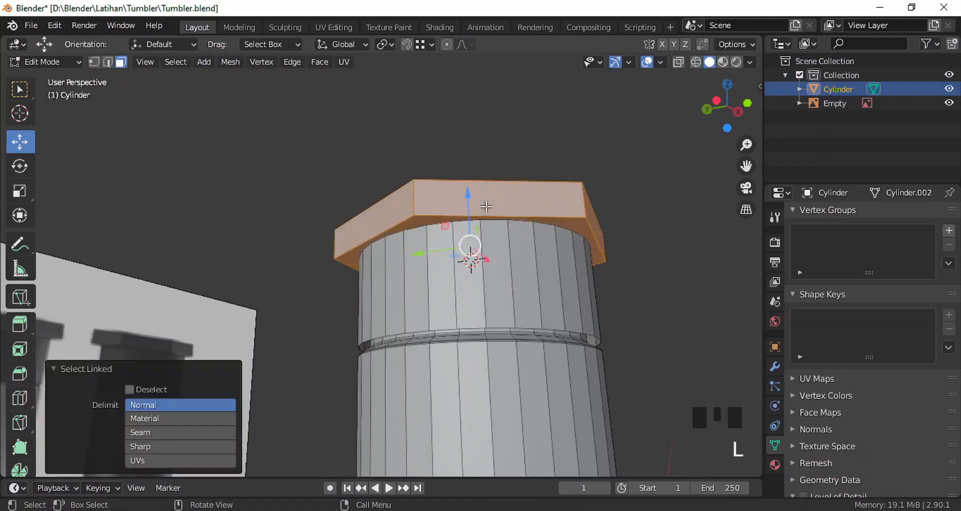
key("l")
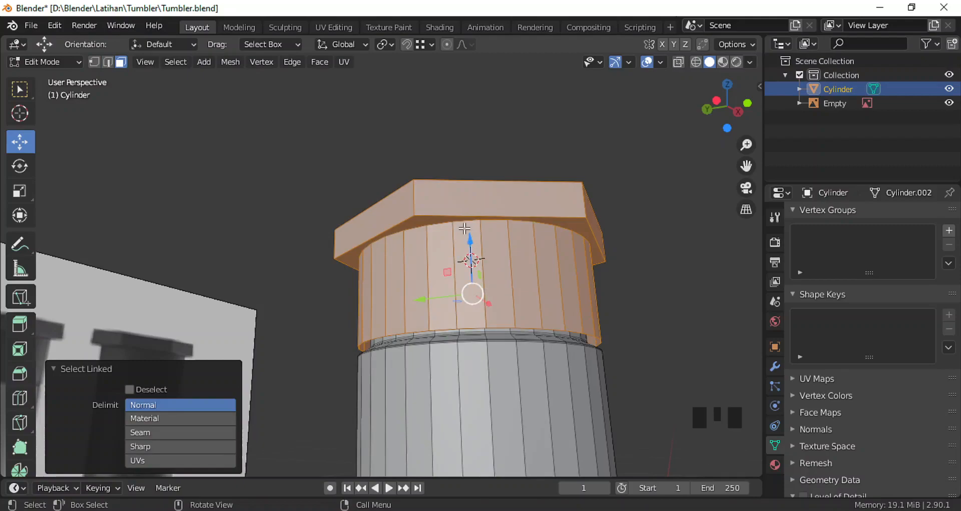
left_click_drag(470, 241, 474, 247)
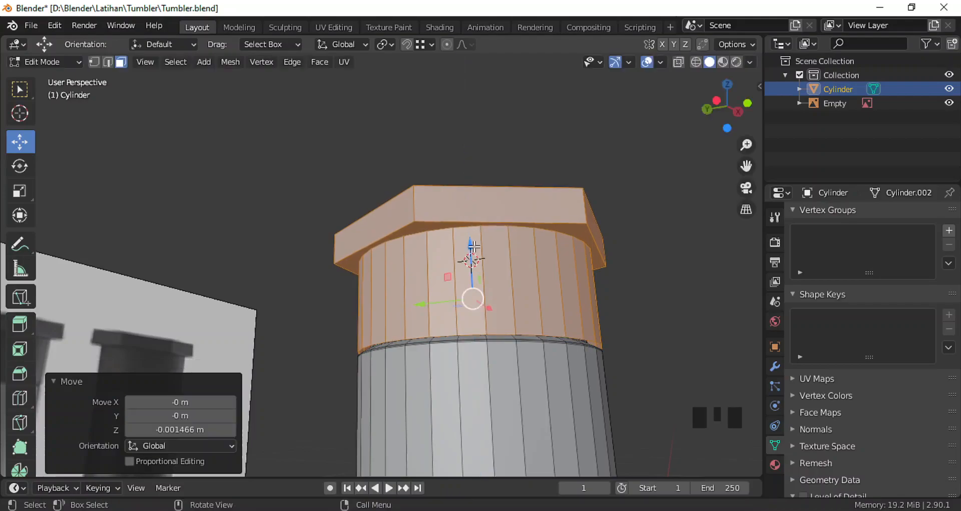
key("alt+a")
Step: Examine the whole tumbler in Object Mode and compare its lid with the reference image
key("Tab")
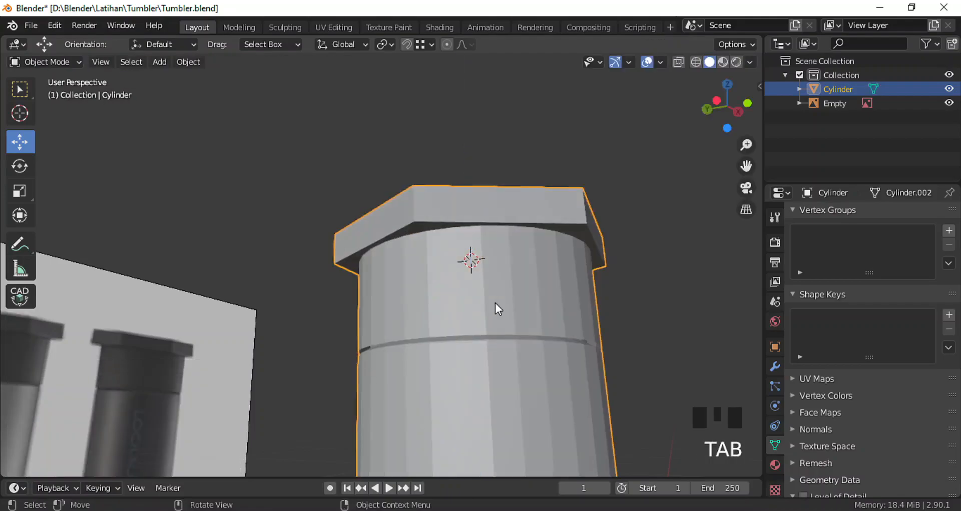
scroll(430, 238, "down", 2)
scroll(426, 277, "down", 6)
middle_click_drag(425, 277, 440, 353)
scroll(437, 313, "down", 3)
scroll(448, 272, "up", 4)
middle_click_drag(443, 281, 445, 225)
scroll(461, 194, "up", 1)
Step: Scale the hexagonal lid top by about 1.041 in X and Y, keeping its height locked, and return to Object Mode
key("Tab")
scroll(463, 213, "up", 1)
key("a")
key("alt+a")
key("l")
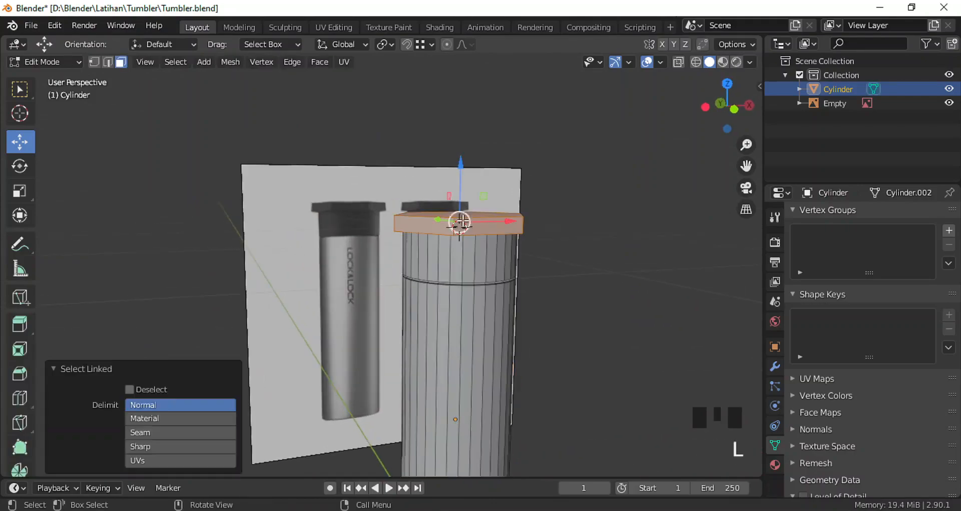
key("s")
key("shift+z")
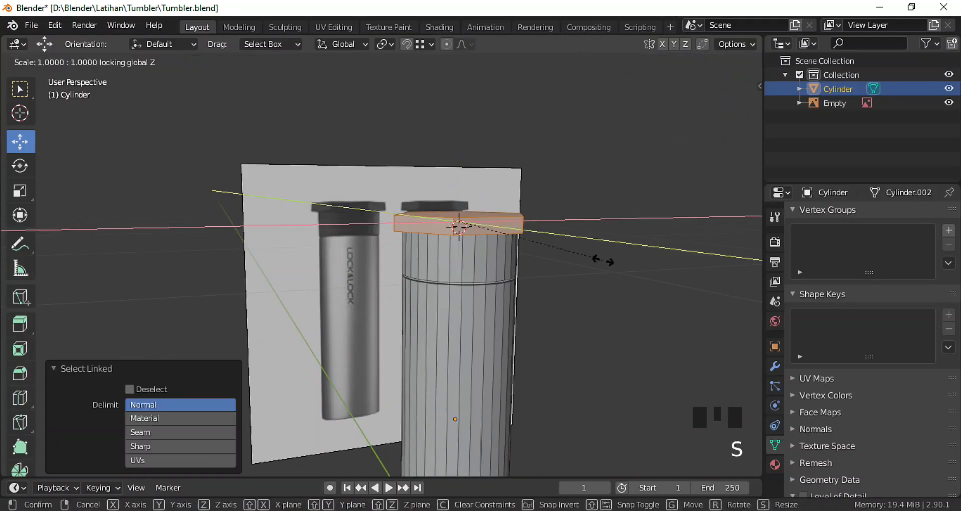
left_click(603, 260)
middle_click_drag(472, 260, 486, 291)
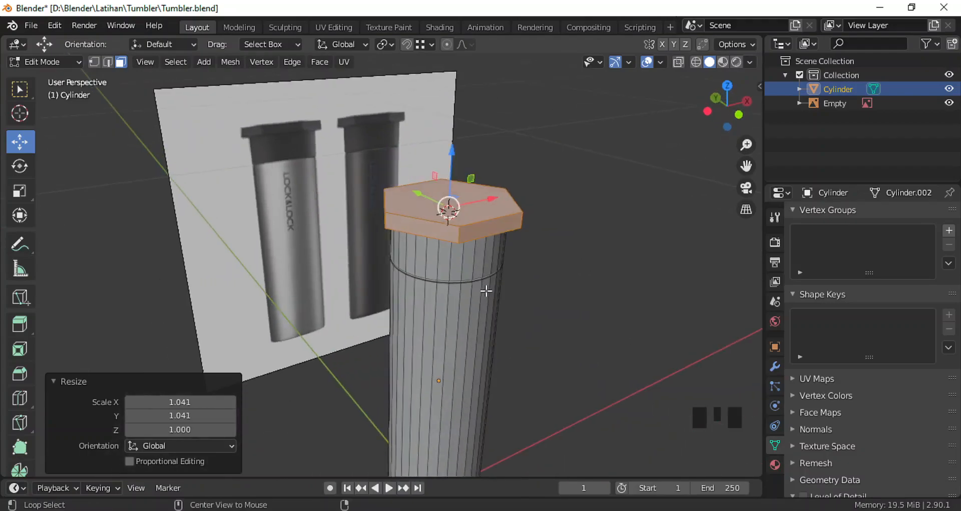
key("Tab")
Step: Apply Shade Smooth to the whole tumbler object
scroll(461, 349, "up", 2)
middle_click_drag(461, 350, 463, 313)
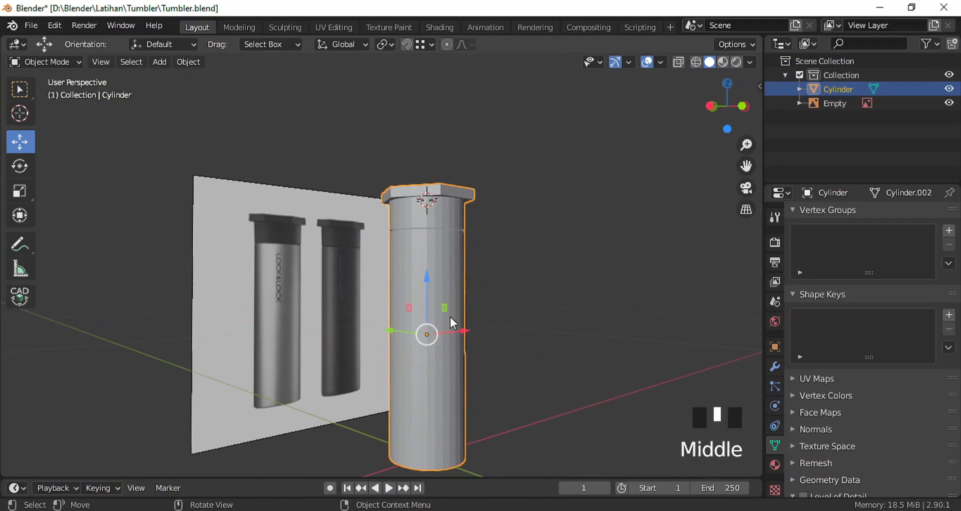
scroll(453, 273, "up", 3)
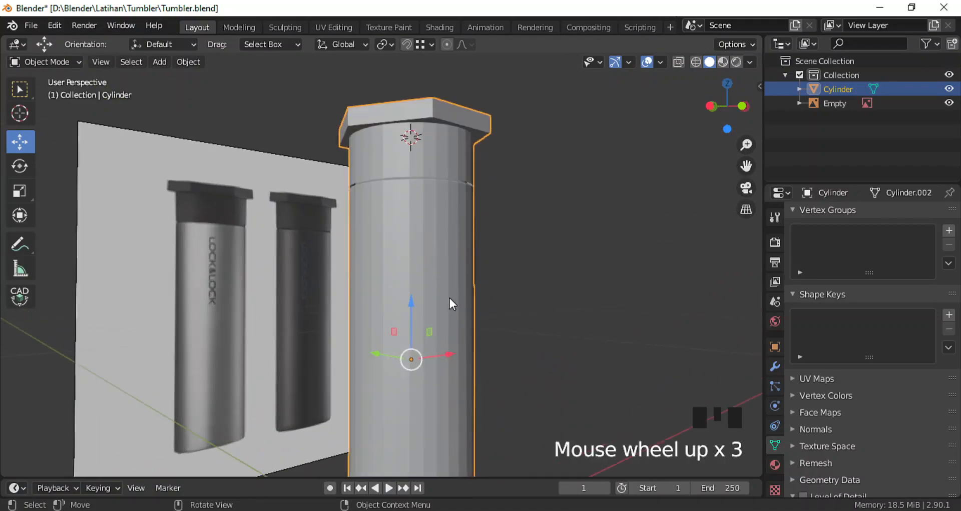
right_click(437, 258)
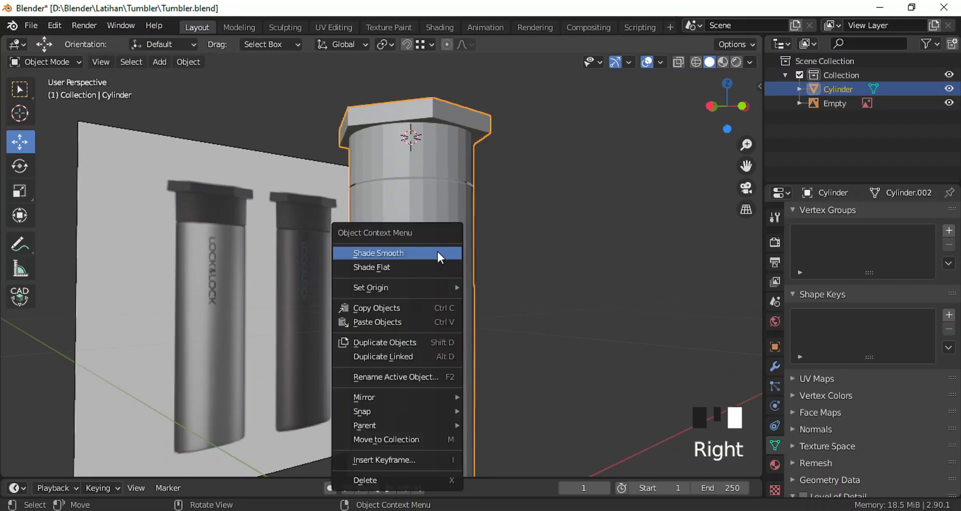
left_click(404, 253)
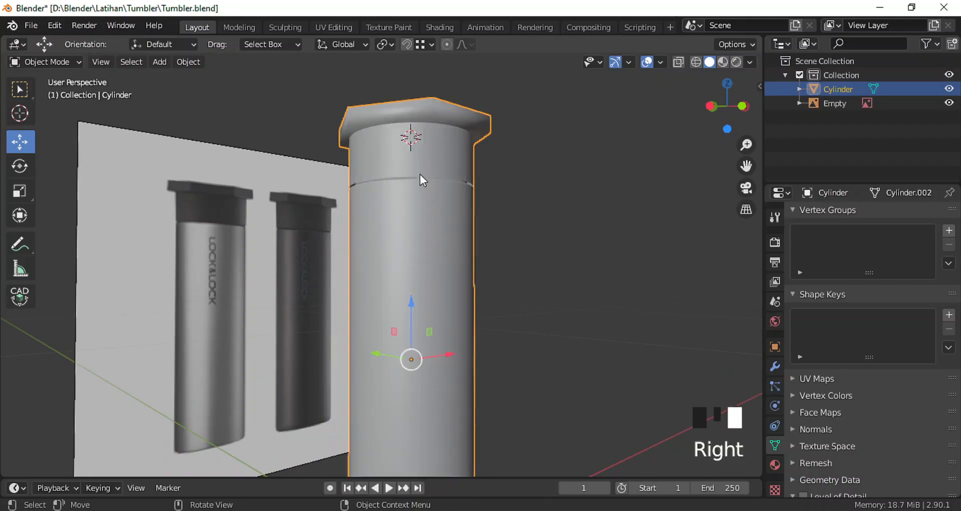
Step: Enable Auto Smooth in the normals settings of the tumbler mesh
scroll(422, 180, "down", 3)
scroll(424, 200, "up", 1)
middle_click_drag(425, 200, 434, 300)
scroll(396, 158, "down", 2)
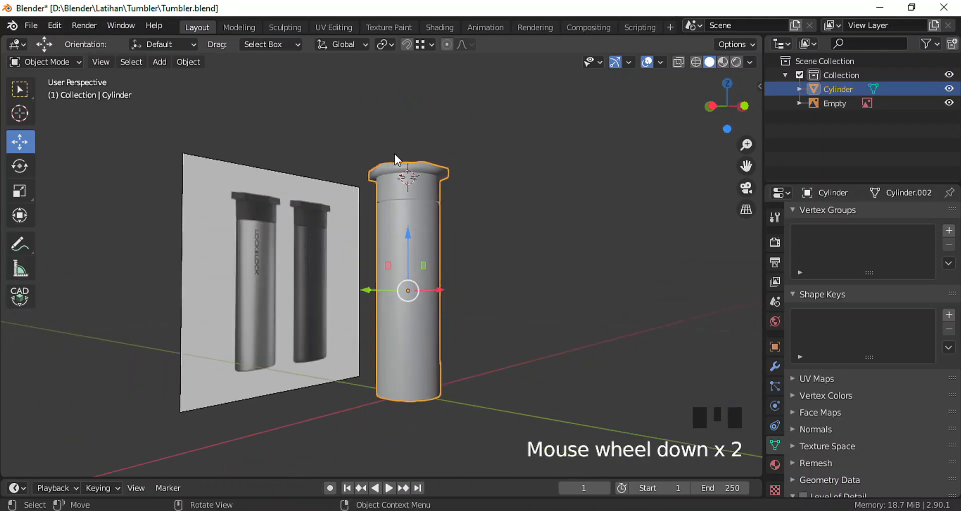
scroll(425, 197, "up", 7)
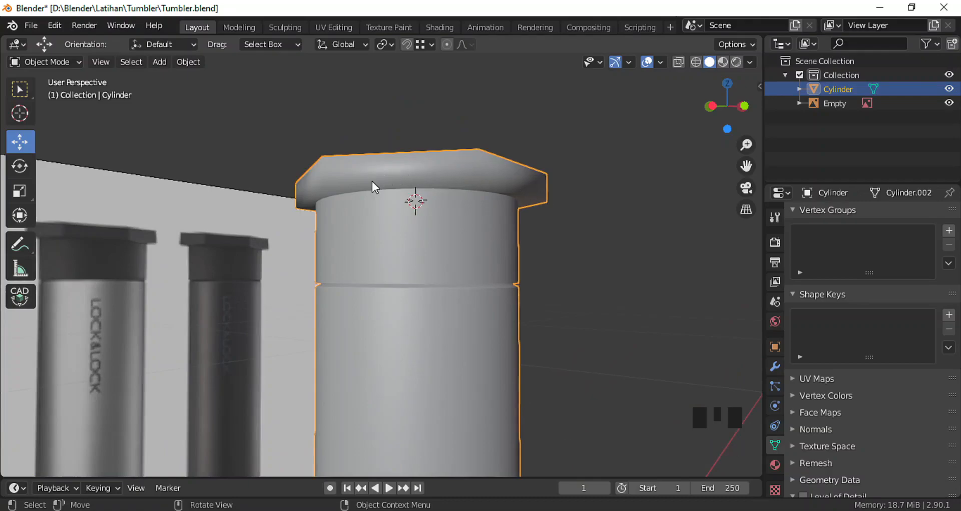
mouse_move(430, 177)
middle_mouse_down()
mouse_move(449, 218)
mouse_move(458, 170)
mouse_move(443, 177)
middle_mouse_up()
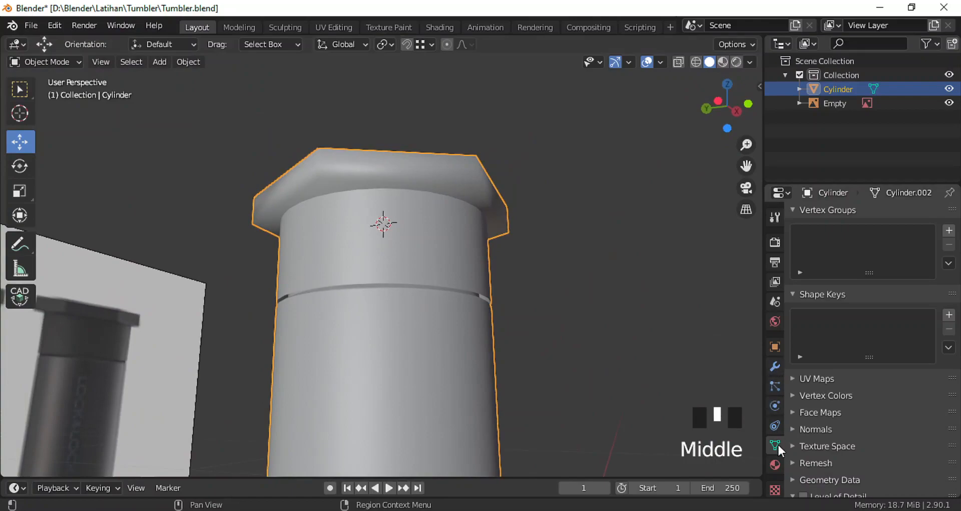
left_click(810, 210)
left_click(814, 223)
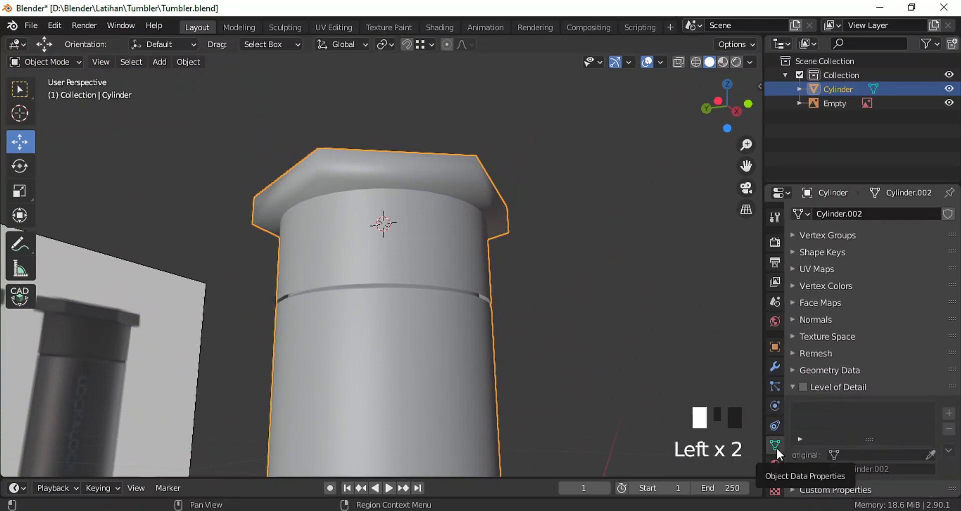
left_click(825, 384)
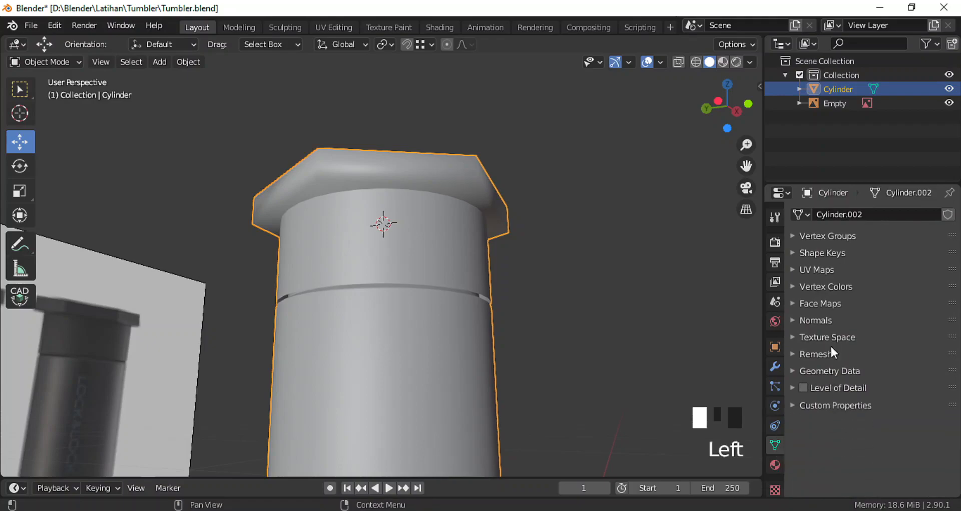
left_click(818, 320)
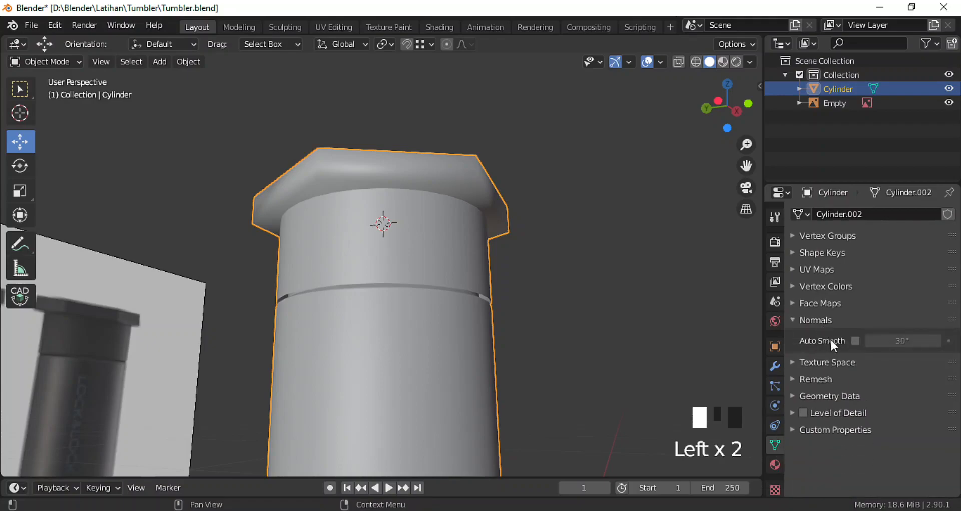
left_click(855, 342)
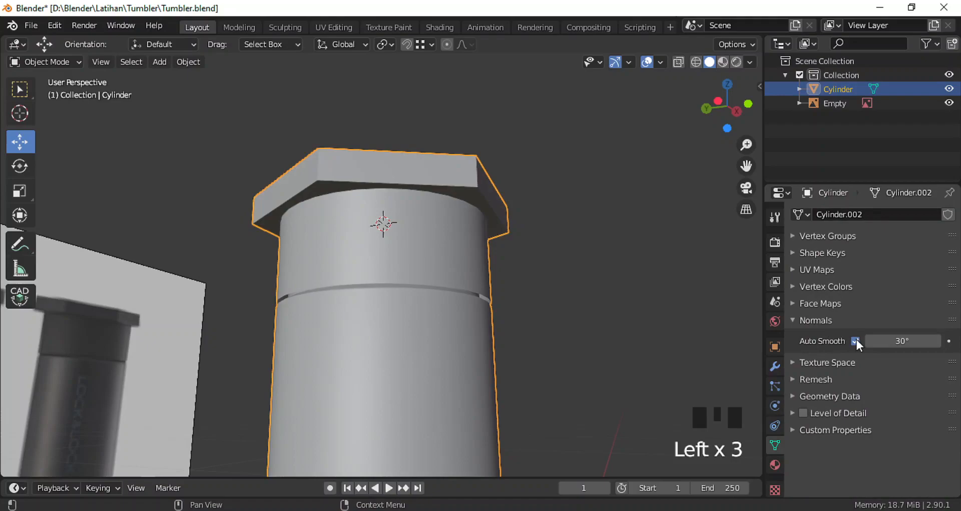
Step: Try an Auto Smooth angle of 60° on the tumbler and set it back to 30°
left_click_drag(903, 343, 904, 344)
type("60")
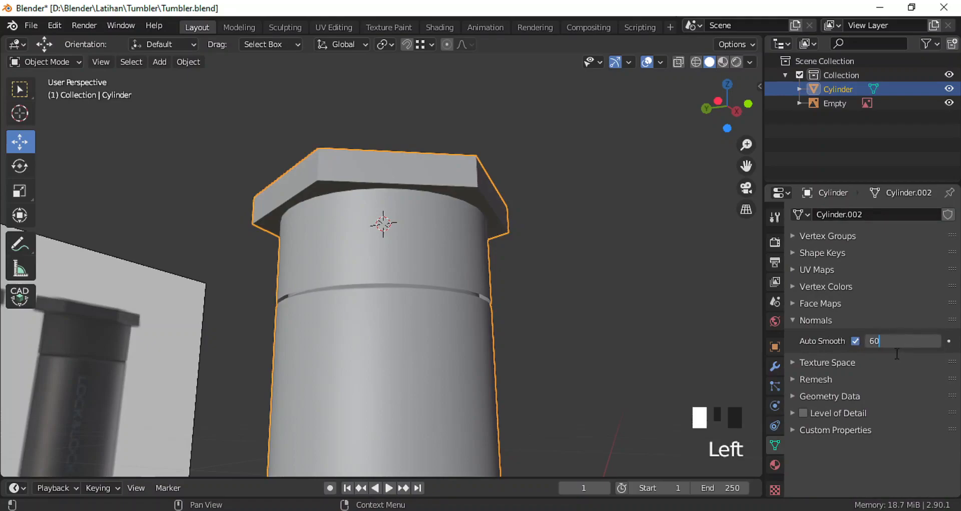
key("Return")
middle_click_drag(470, 225, 431, 188)
left_click(899, 340)
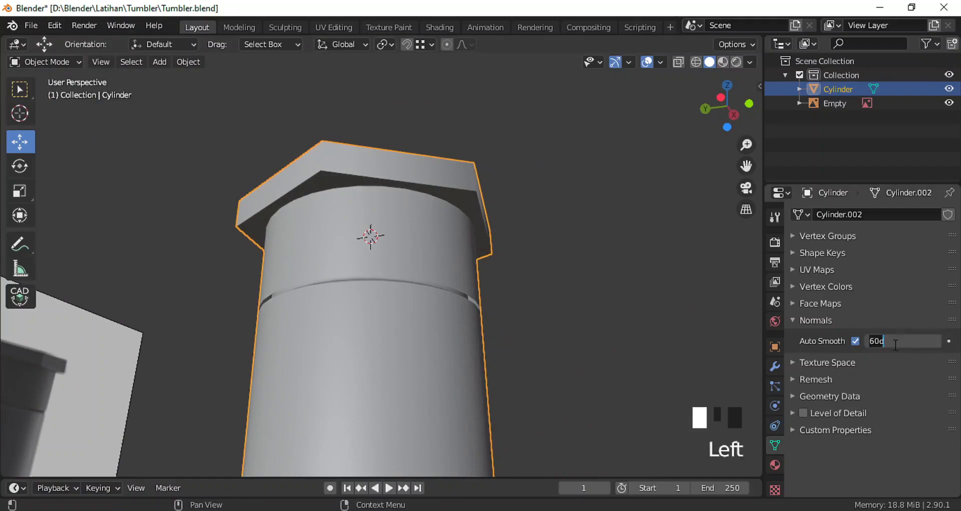
type("30")
key("Return")
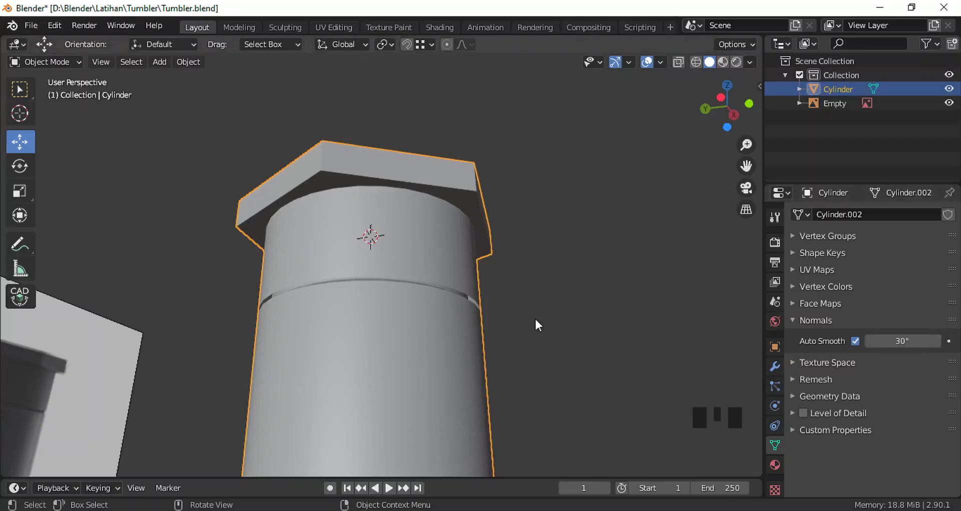
Step: Deselect the tumbler and save the file Tumbler.blend
middle_click_drag(414, 245, 389, 326)
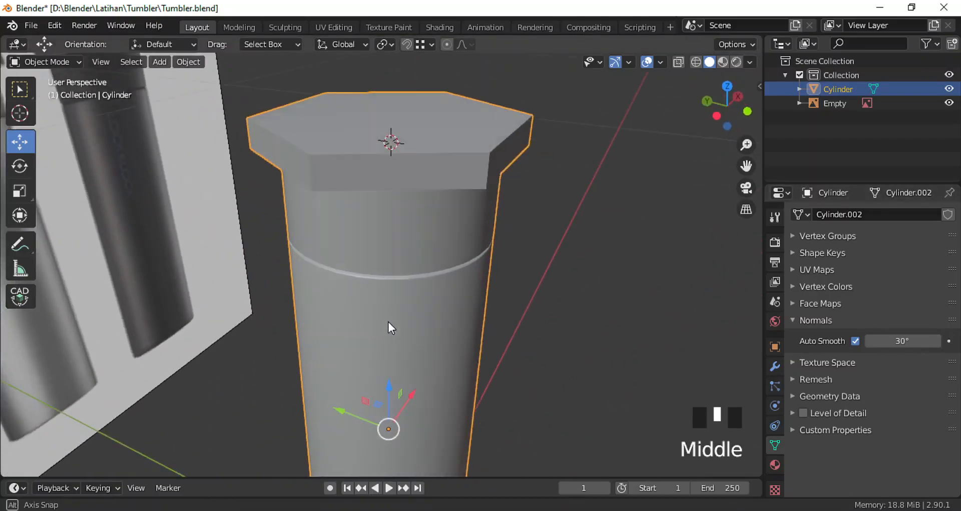
scroll(397, 231, "down", 3)
scroll(403, 245, "up", 4)
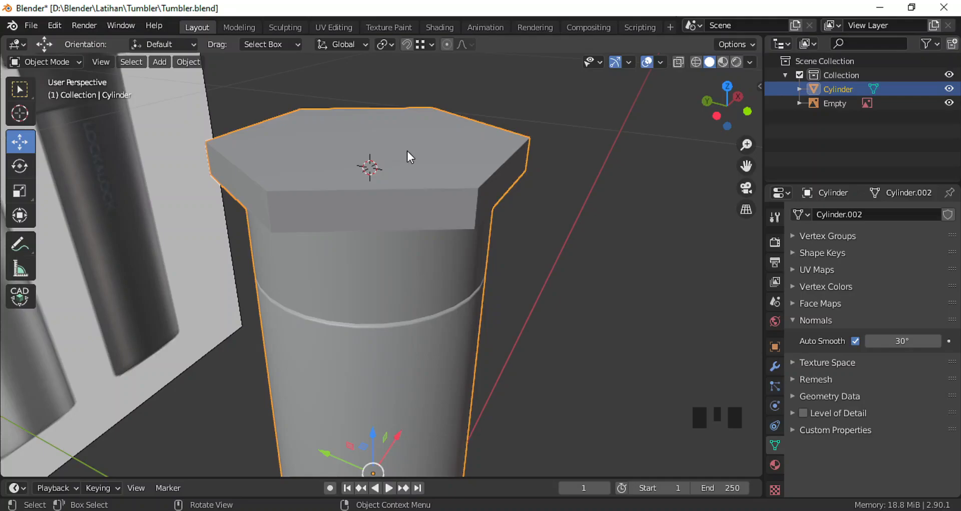
scroll(407, 151, "down", 3)
scroll(406, 145, "down", 2)
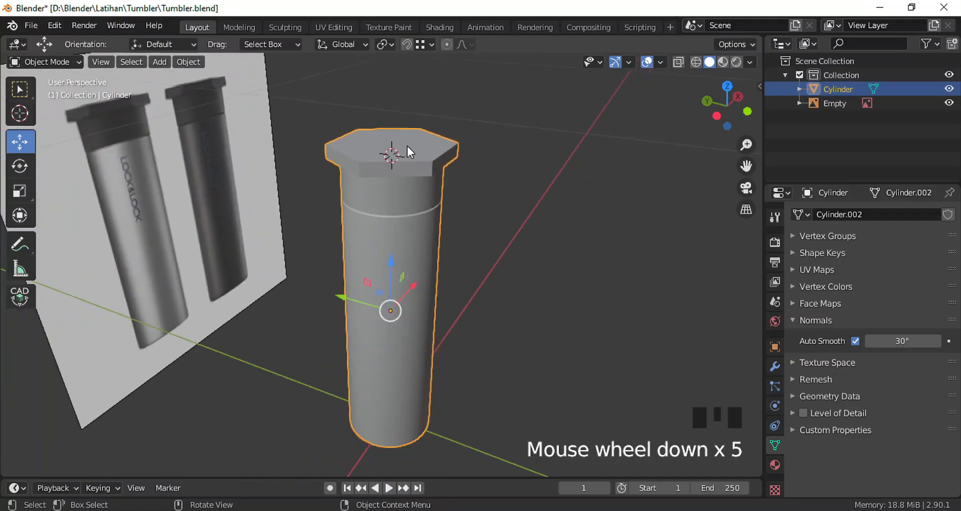
left_click(461, 289)
middle_click_drag(413, 286, 399, 236)
scroll(358, 233, "down", 2)
scroll(404, 284, "up", 2)
middle_click_drag(404, 284, 423, 299)
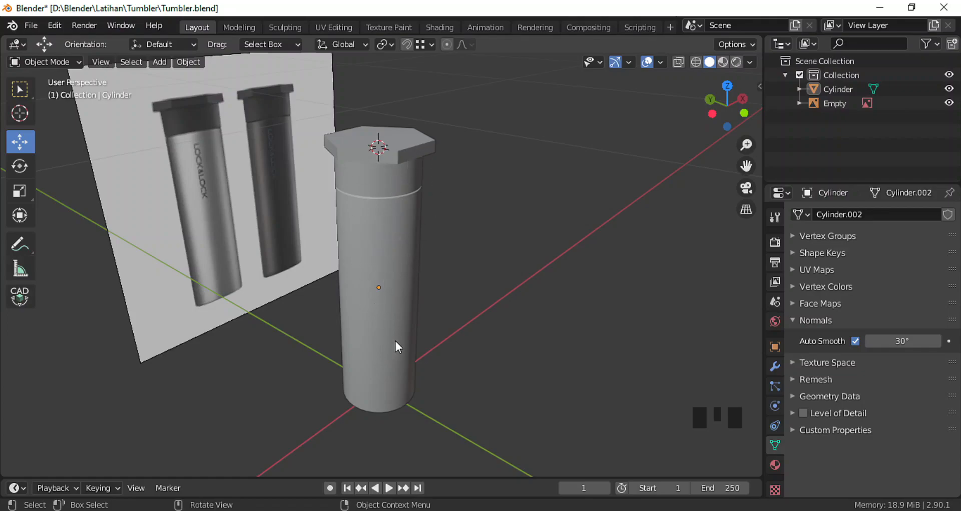
left_click(31, 25)
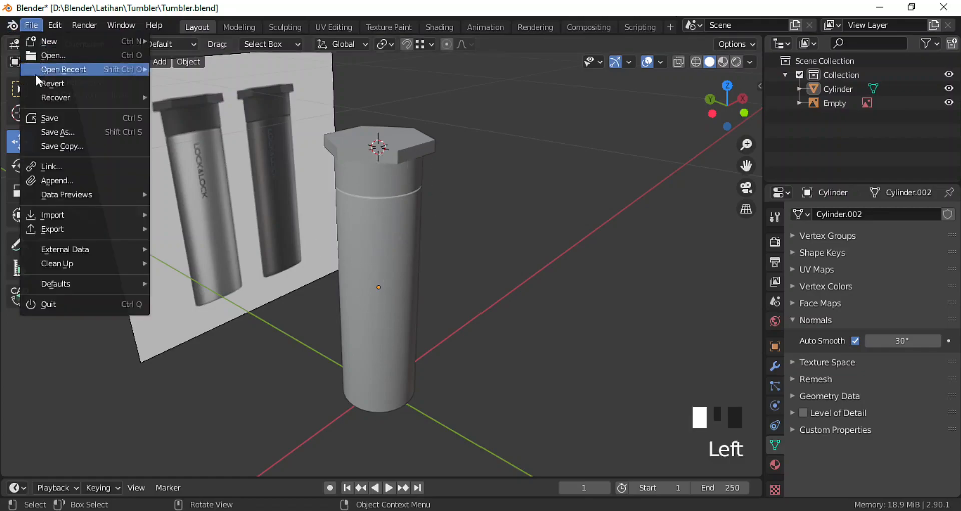
left_click(53, 118)
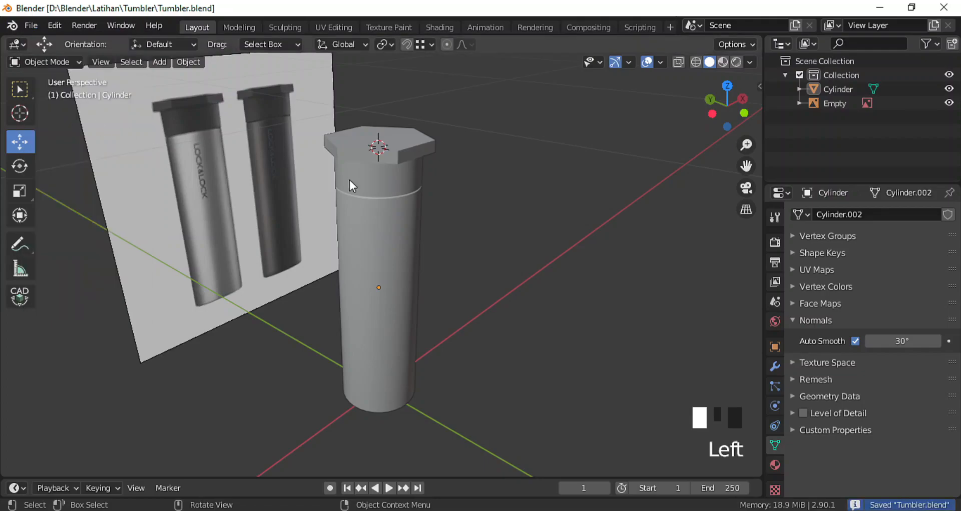